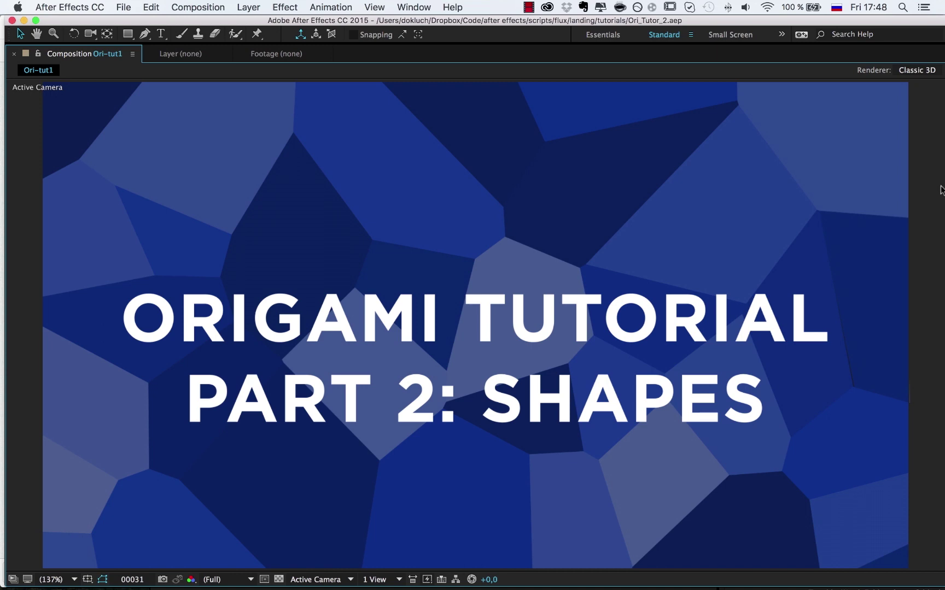
# Un-maximize the viewer with the backtick key to show the Ori-tut1 layer list.
pyautogui.press('`')
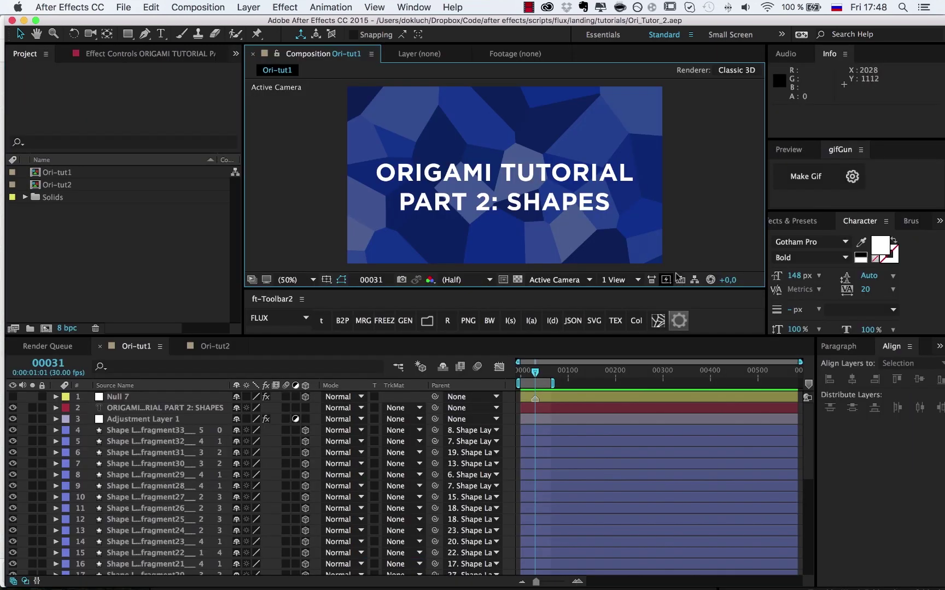
# Create a new Comp 1 with default settings and maximize its viewer.
pyautogui.press('super+n')
pyautogui.press('Return')
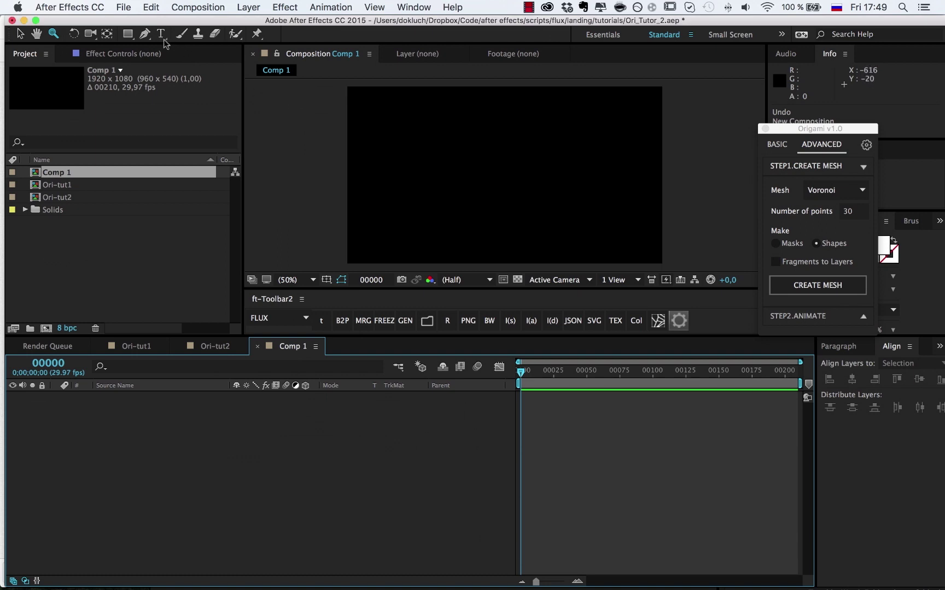
pyautogui.click(144, 34)
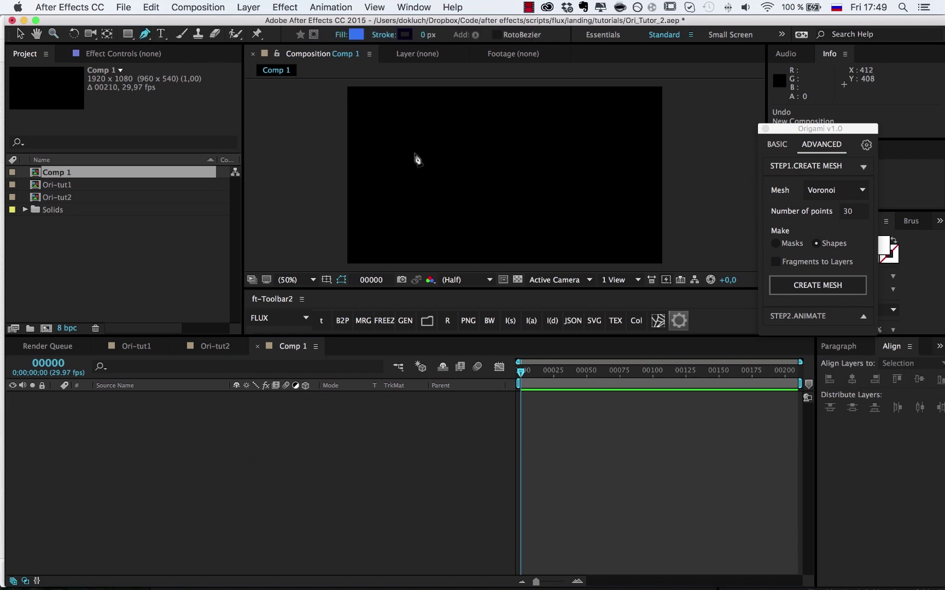
pyautogui.press('`')
# Draw a closed seven-point blue-filled polygon across the frame with the Pen tool.
pyautogui.click(135, 265)
pyautogui.click(292, 113)
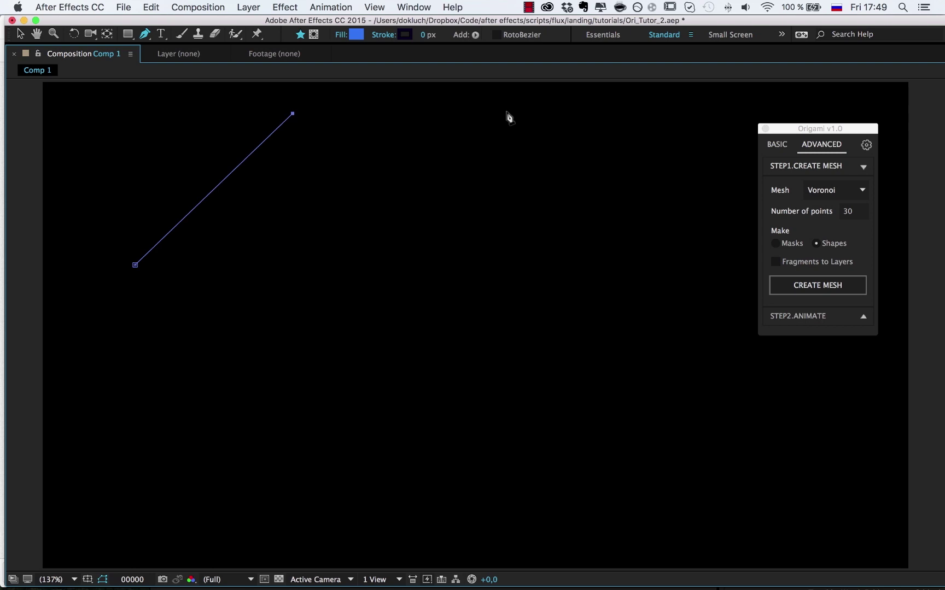
pyautogui.click(662, 116)
pyautogui.click(824, 408)
pyautogui.click(785, 530)
pyautogui.click(420, 535)
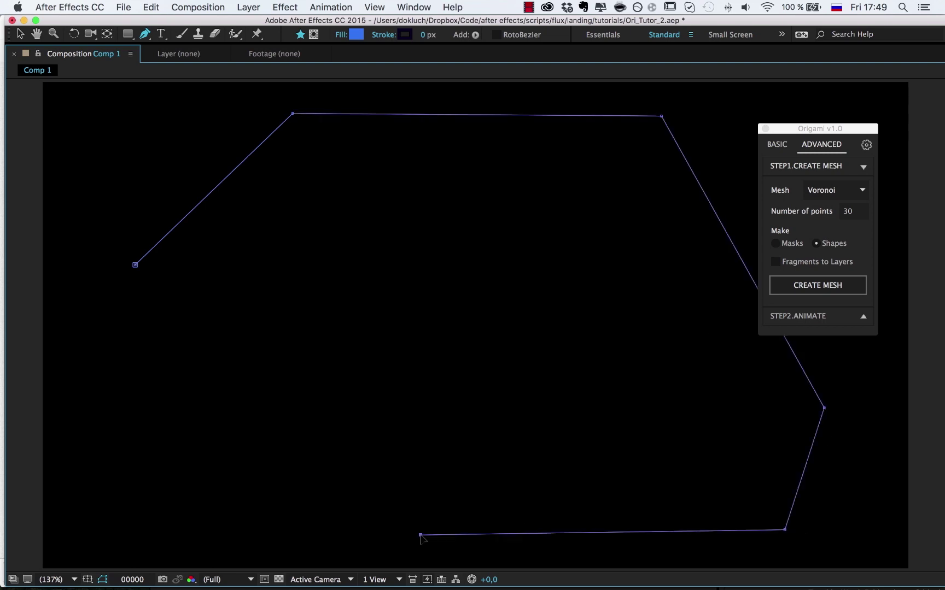
pyautogui.click(122, 404)
pyautogui.click(136, 265)
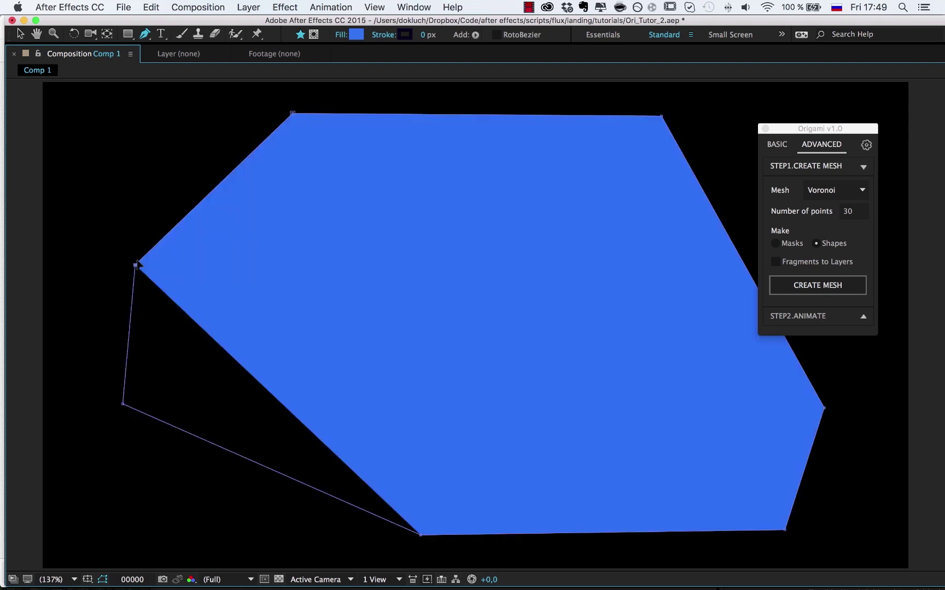
# Run Origami CREATE MESH with Voronoi, 30 points and Shapes on the polygon.
pyautogui.click(831, 167)
pyautogui.click(831, 167)
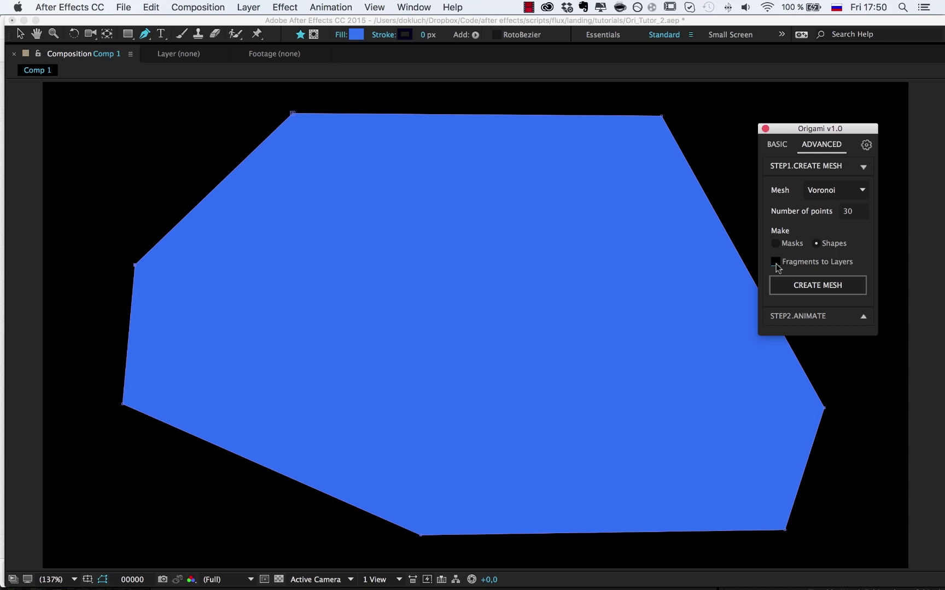
pyautogui.click(788, 284)
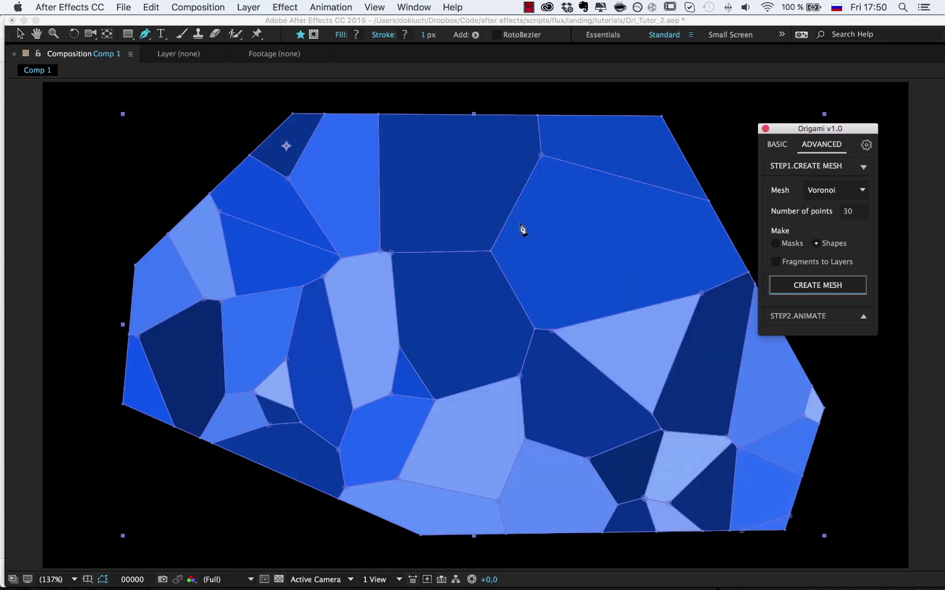
# Restore the workspace, switch to the Selection tool, and reopen Comp 1 from the Project panel.
pyautogui.click(431, 76)
pyautogui.press('`')
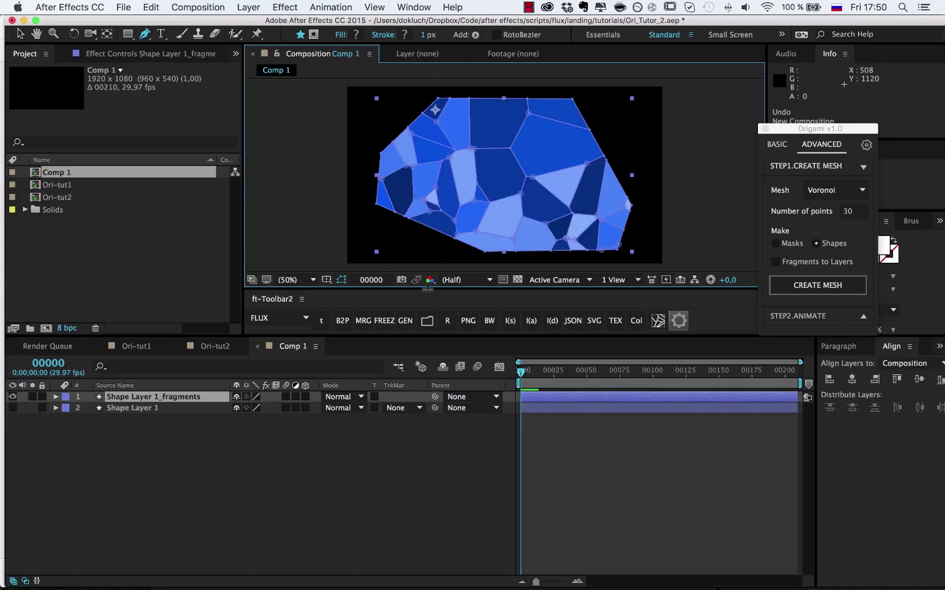
pyautogui.press('v')
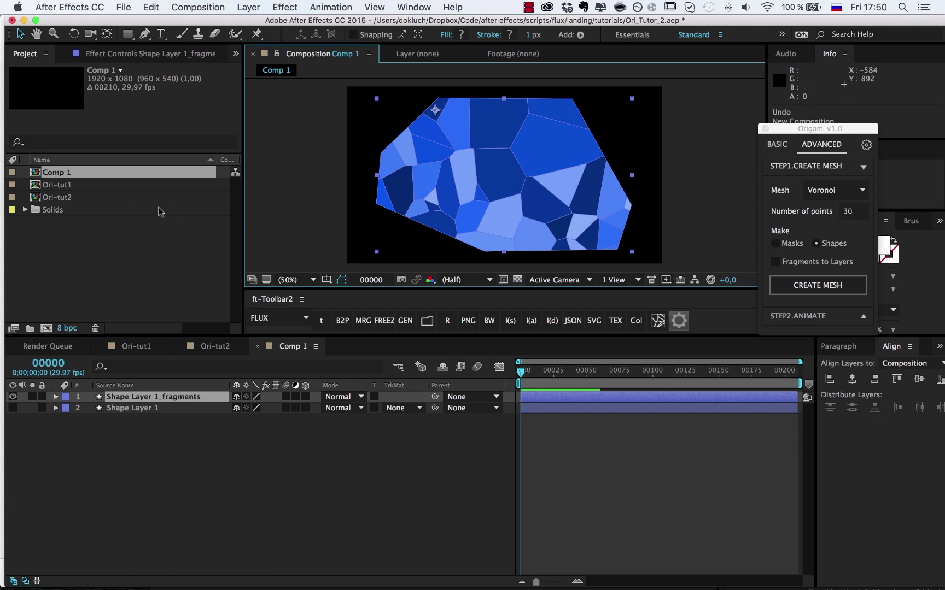
pyautogui.click(101, 188)
pyautogui.doubleClick(101, 188)
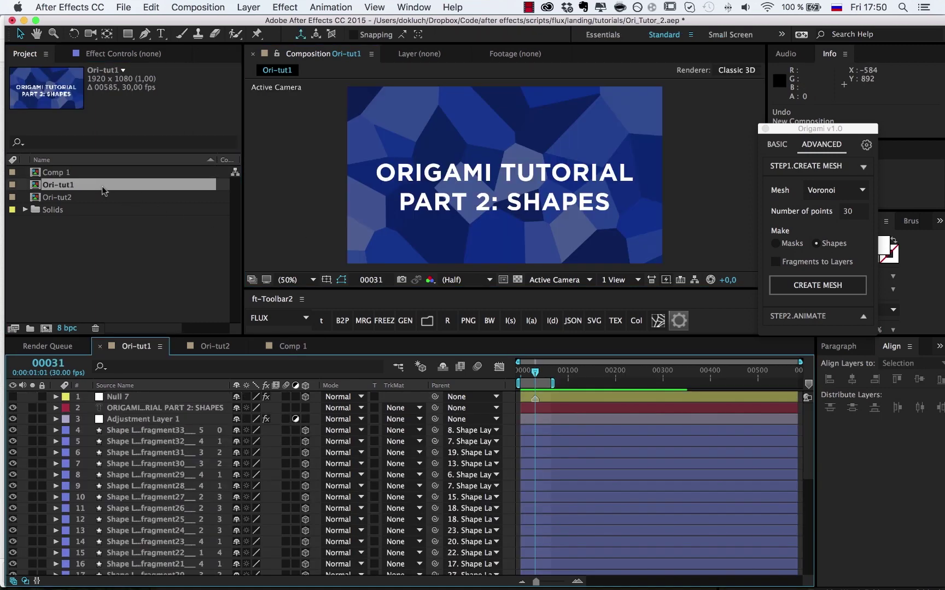
pyautogui.doubleClick(101, 172)
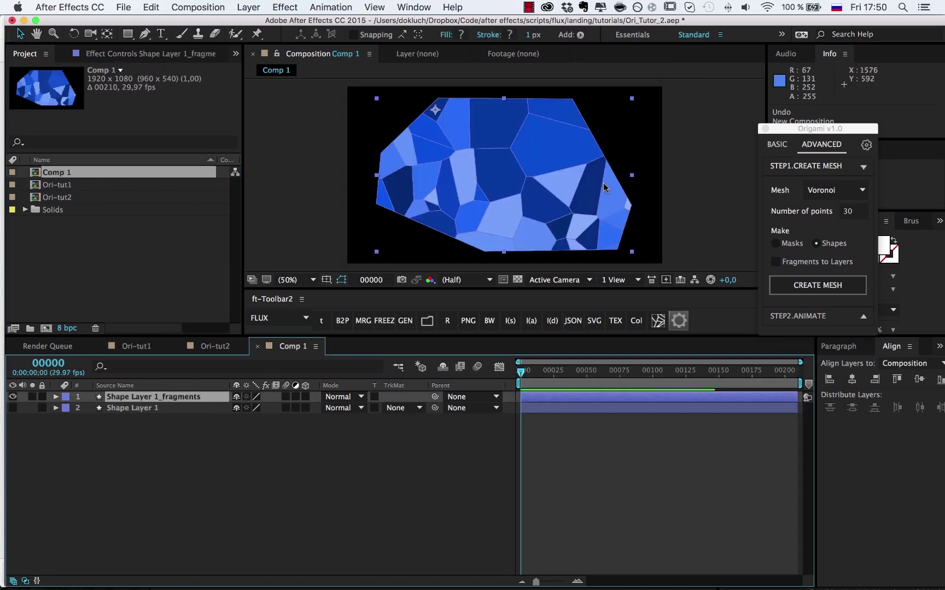
# Set Origami's Shapes Color option to Shades of original color.
pyautogui.click(866, 146)
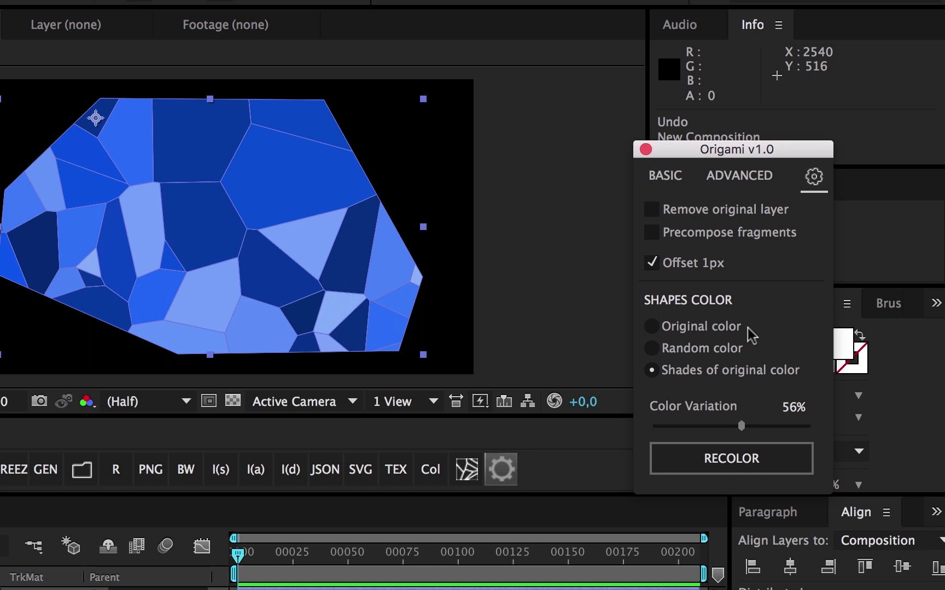
pyautogui.click(746, 329)
pyautogui.click(704, 351)
pyautogui.click(723, 370)
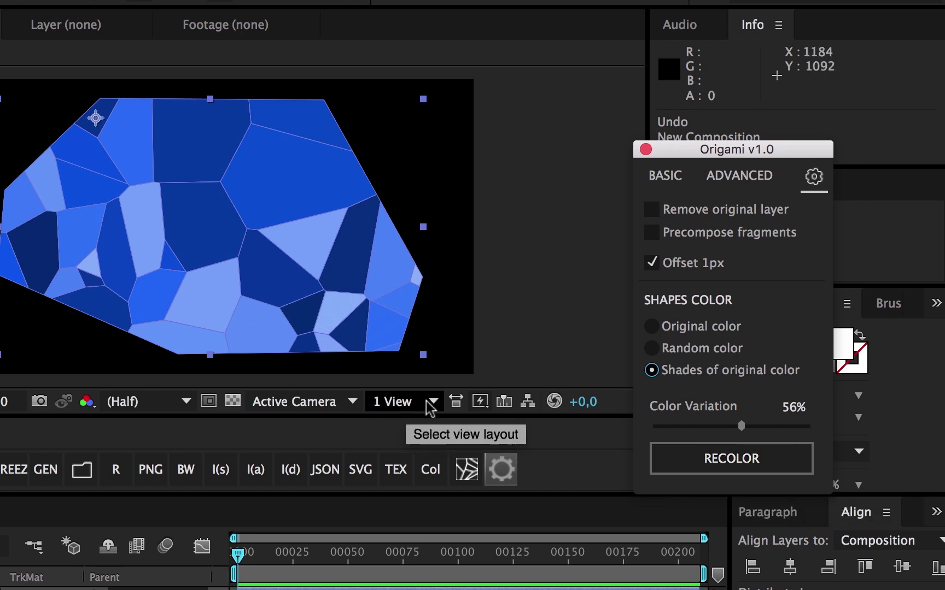
# Recolor the fragments repeatedly until a pleasing mix of blue shades appears.
pyautogui.click(735, 458)
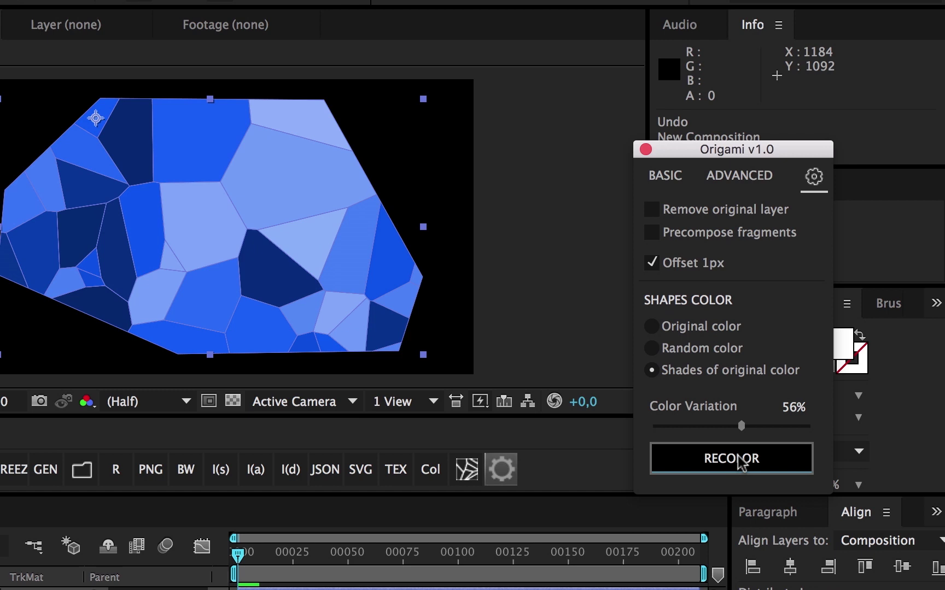
pyautogui.click(739, 459)
pyautogui.click(738, 461)
pyautogui.click(738, 464)
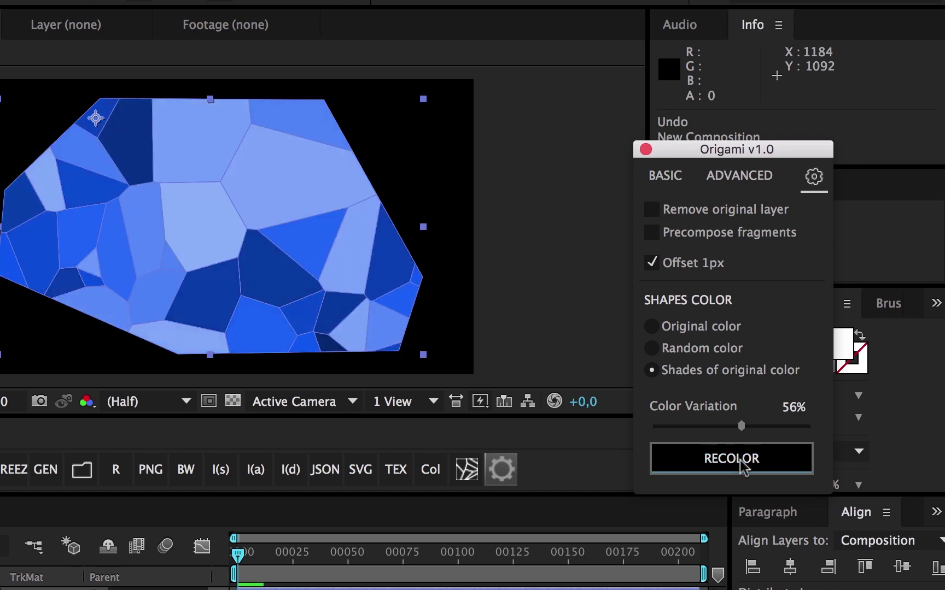
pyautogui.click(741, 460)
pyautogui.click(744, 463)
pyautogui.click(748, 464)
pyautogui.click(750, 465)
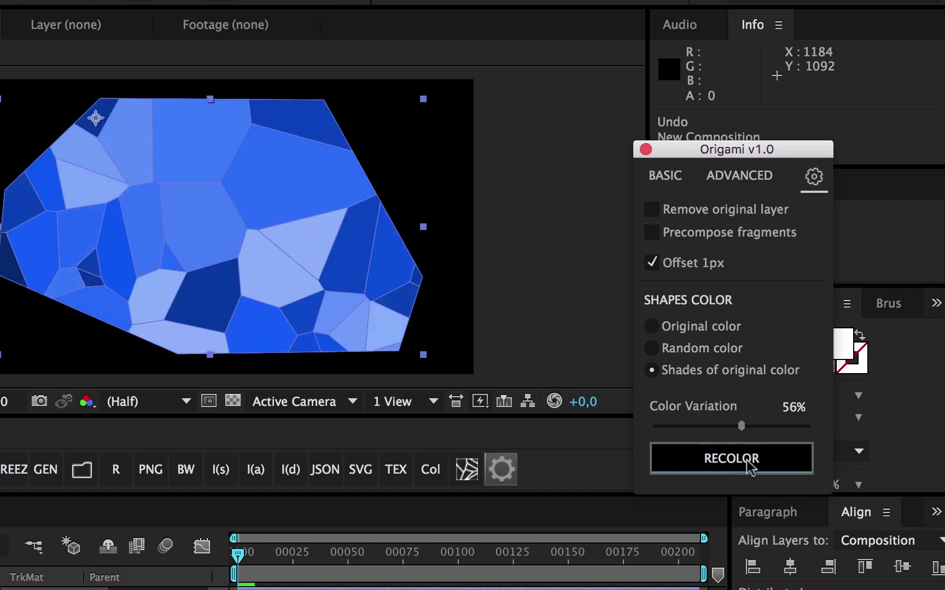
pyautogui.click(752, 459)
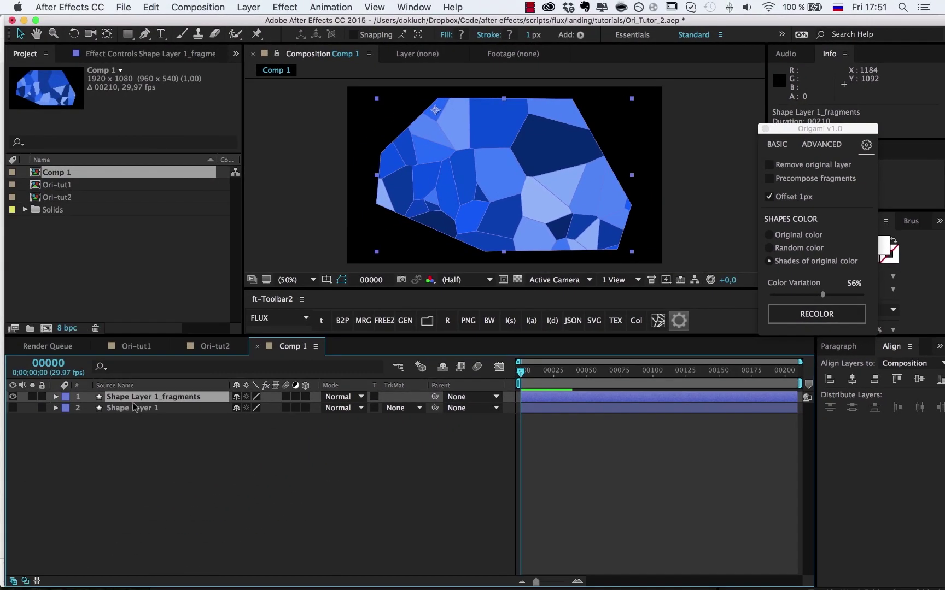
# Duplicate the fragments layer into four copies and recolor the newest copy.
pyautogui.hotkey('ctrl', 'd')
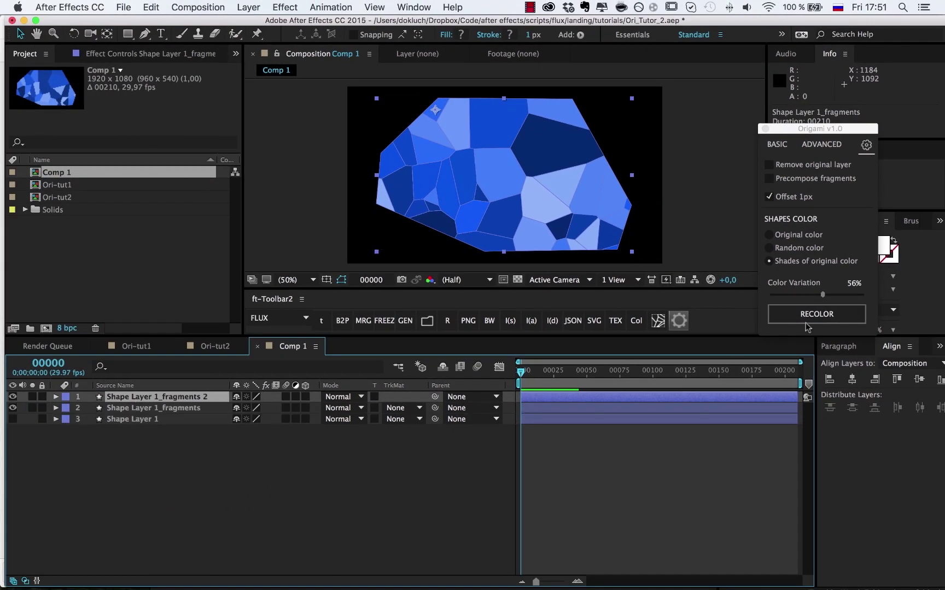
pyautogui.press('super+d')
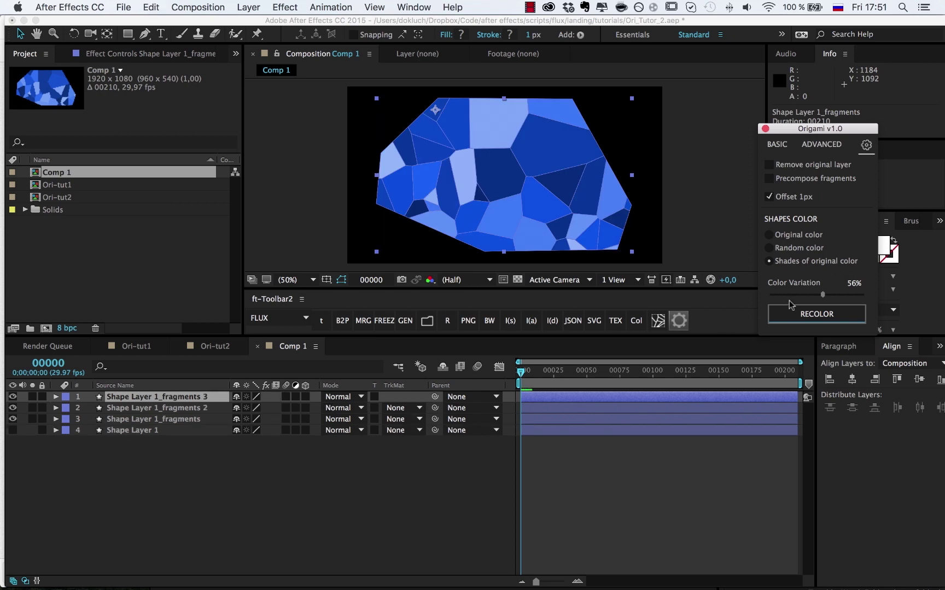
pyautogui.press('super+d')
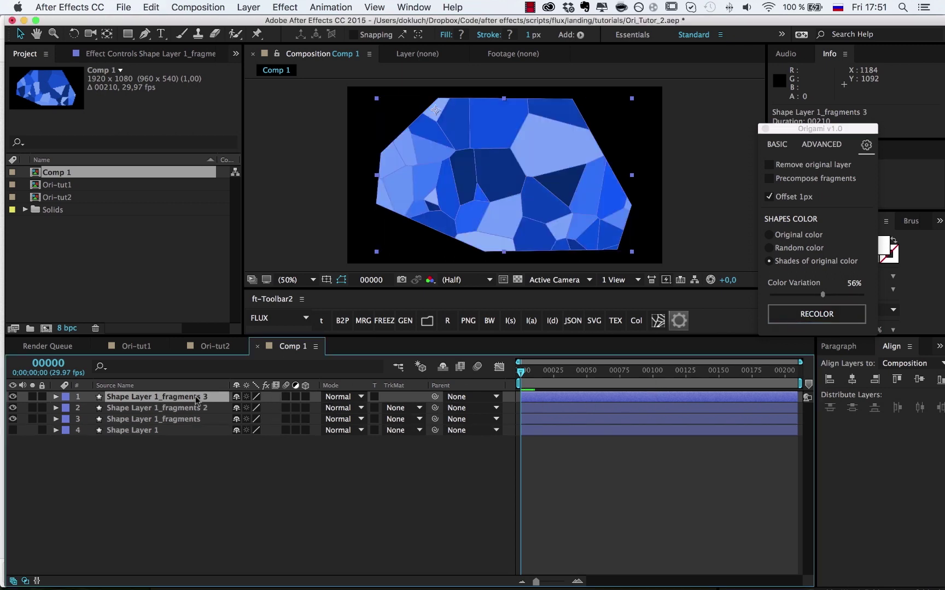
pyautogui.click(817, 316)
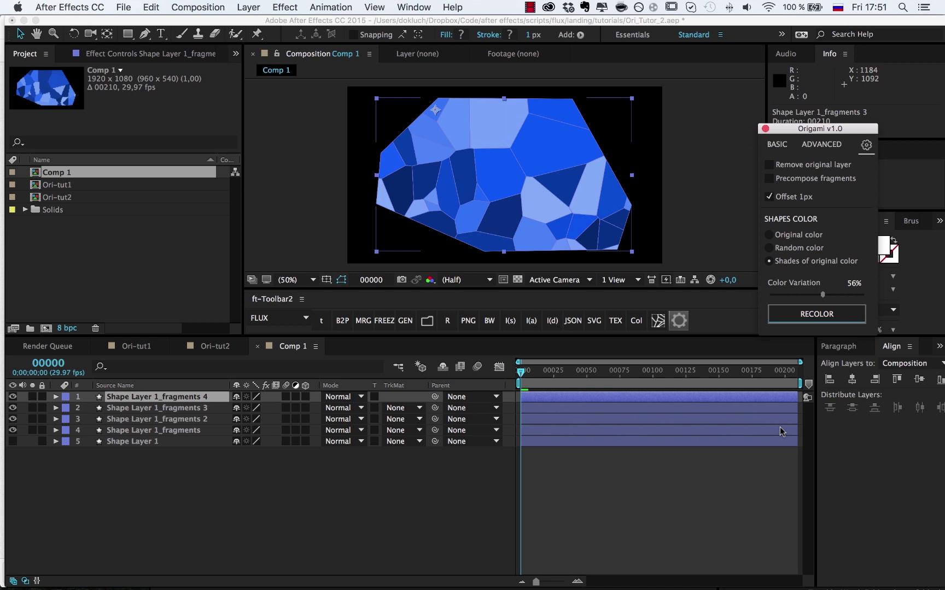
pyautogui.scroll(5, 689, 420)
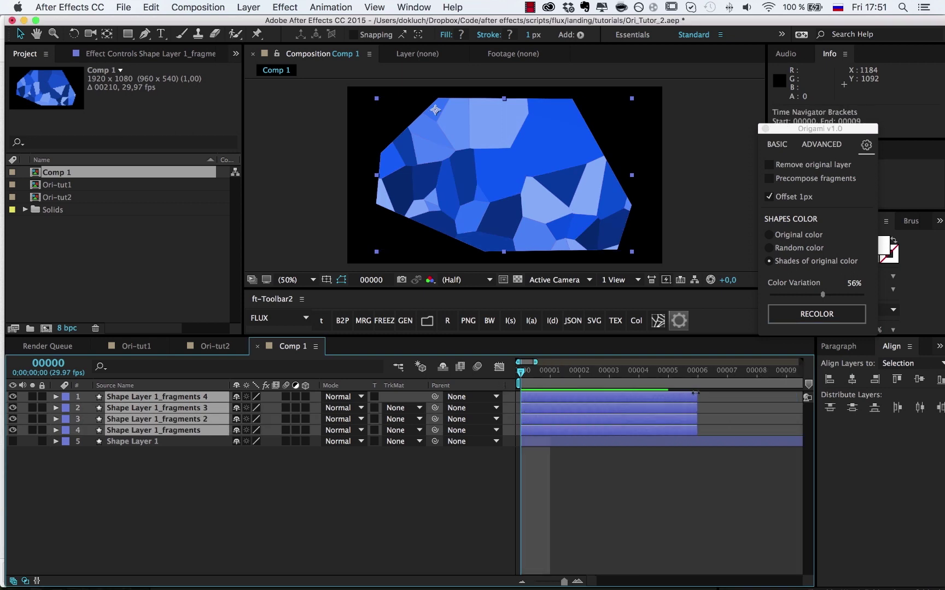
# Sequence the selected fragment layers one after another.
pyautogui.rightClick(634, 401)
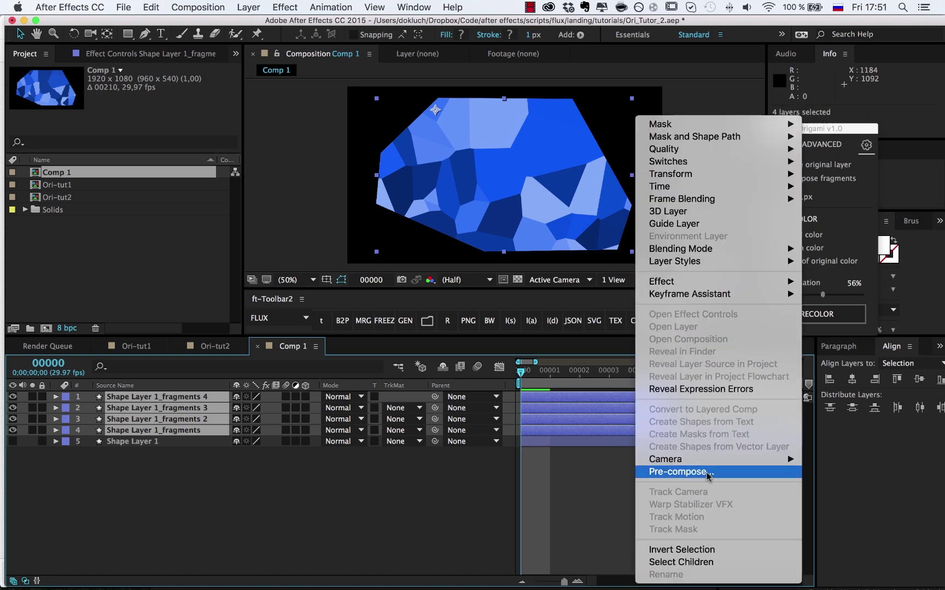
pyautogui.moveTo(709, 295)
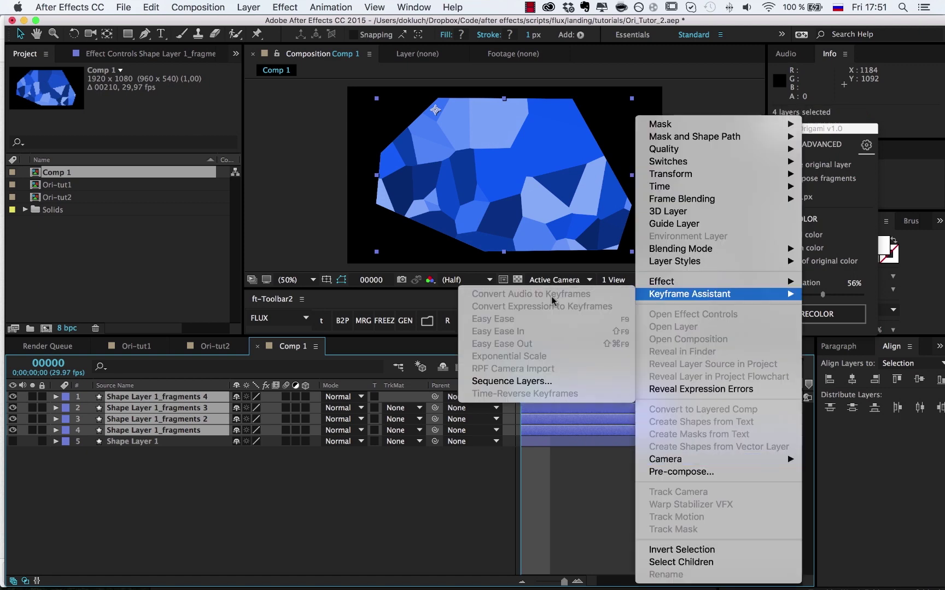
pyautogui.click(543, 379)
pyautogui.press('Return')
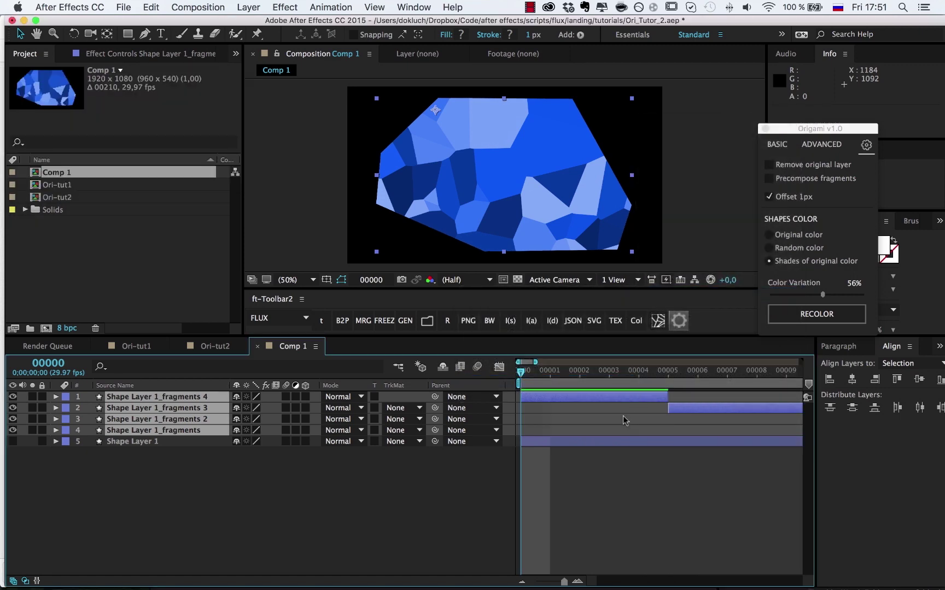
# End the work area at frame 19, preview the animation, then stop playback and undo.
pyautogui.press(';')
pyautogui.moveTo(529, 372); pyautogui.dragTo(547, 375)
pyautogui.press('n')
pyautogui.press('space')
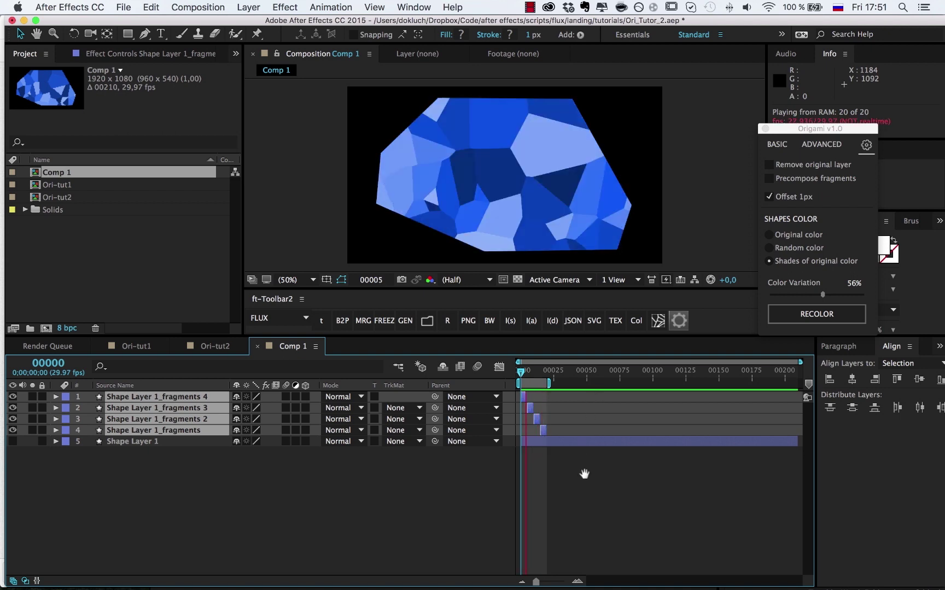
pyautogui.press('space')
pyautogui.hotkey('ctrl', 'z')
pyautogui.hotkey('ctrl', 'z')
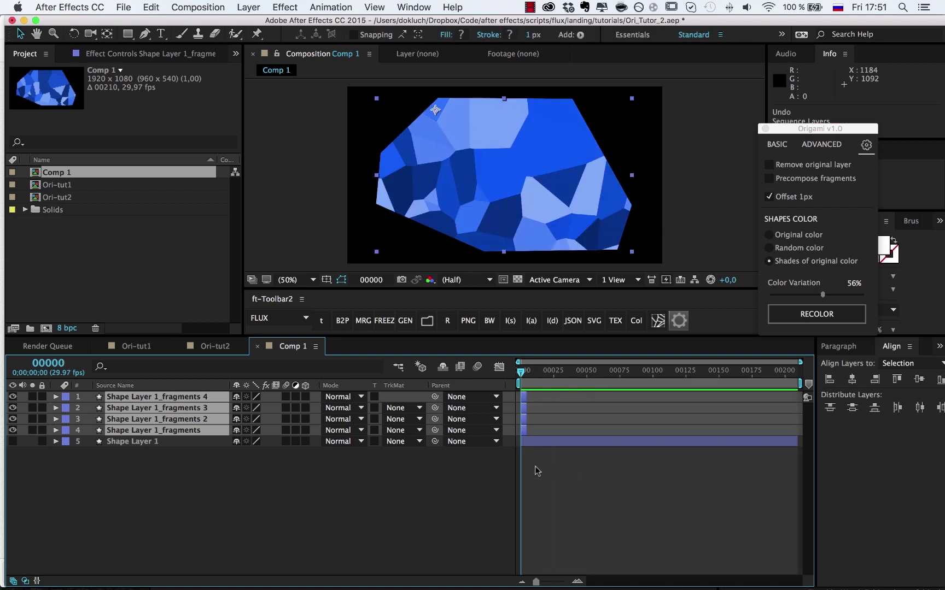
# Delete fragment layers 2–4 and extend the remaining fragments layer to the comp end.
pyautogui.click(152, 469)
pyautogui.click(169, 418)
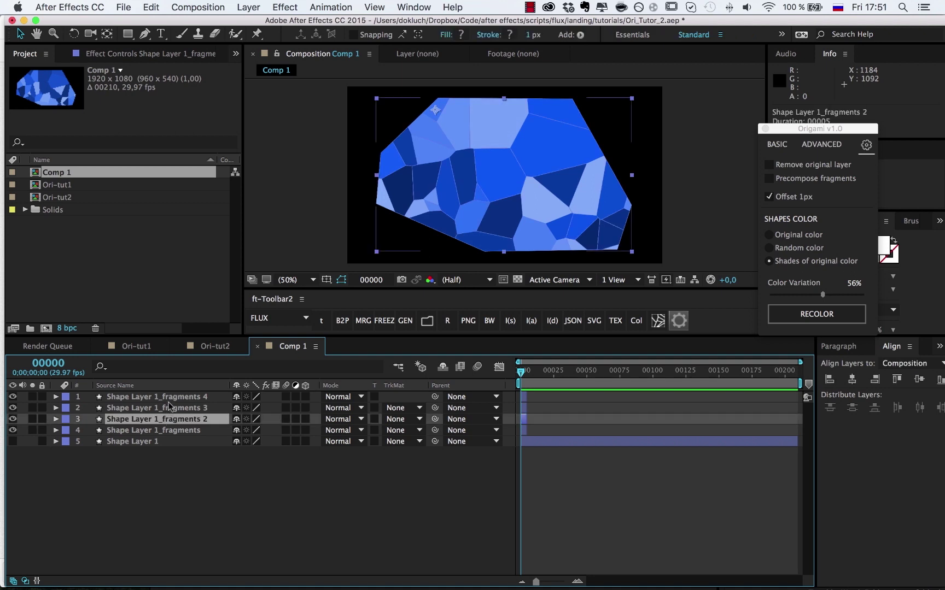
pyautogui.keyDown('shift'); pyautogui.click(171, 401); pyautogui.keyUp('shift')
pyautogui.press('Delete')
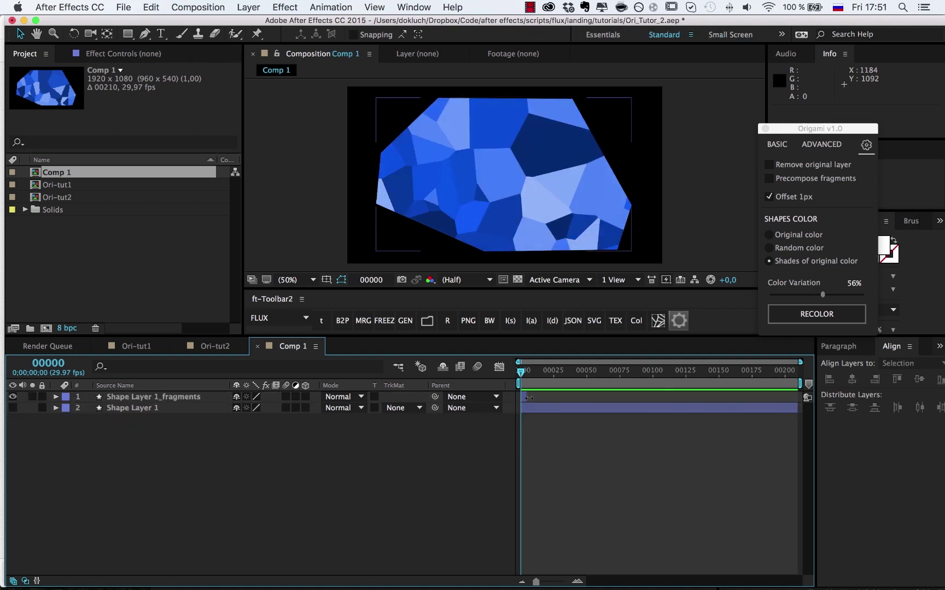
pyautogui.moveTo(525, 397); pyautogui.dragTo(785, 398)
# Try random colours on the fragments, then recolor them in shades of the original blue.
pyautogui.click(769, 248)
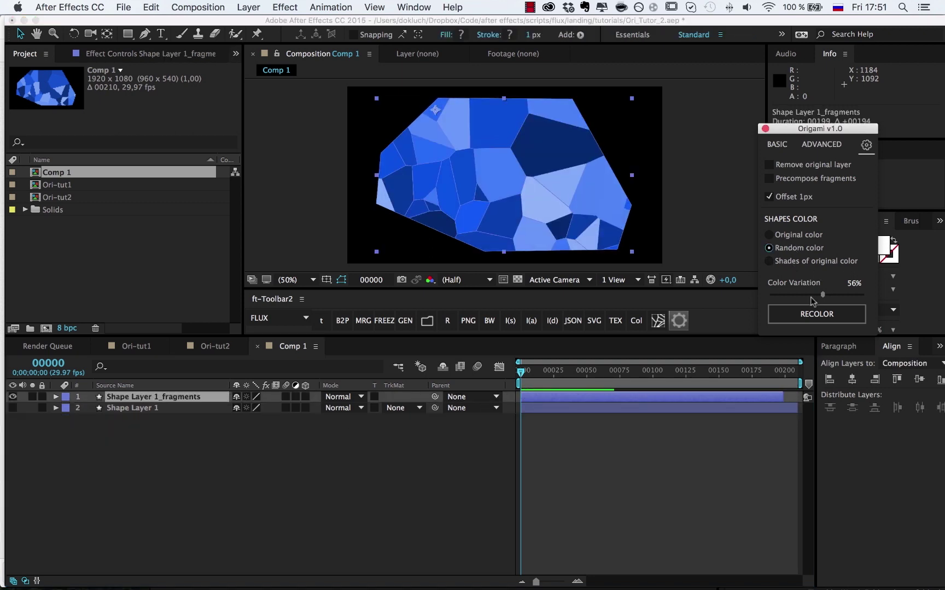
pyautogui.click(817, 314)
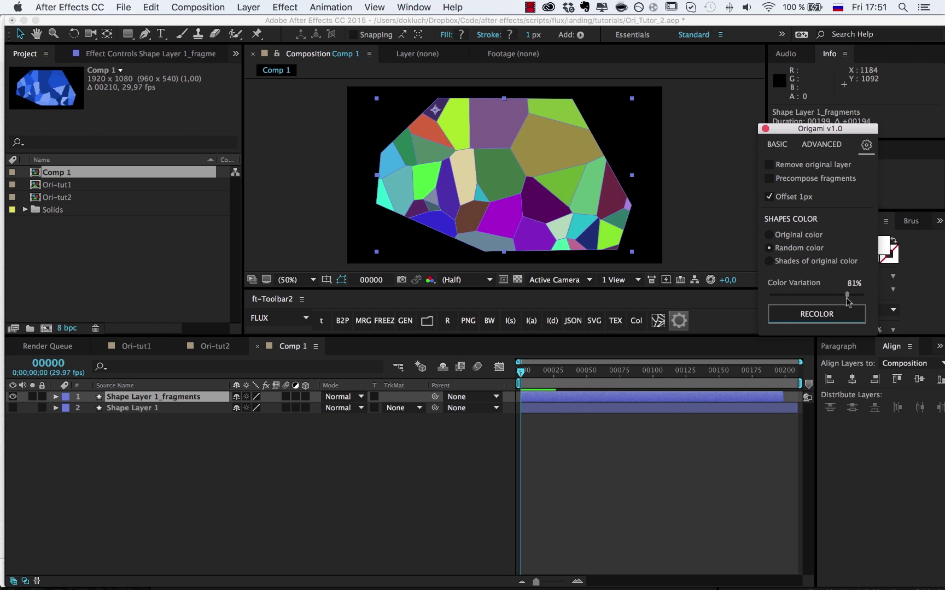
pyautogui.moveTo(846, 298)
pyautogui.mouseDown()
pyautogui.moveTo(783, 301)
pyautogui.moveTo(845, 298)
pyautogui.mouseUp()
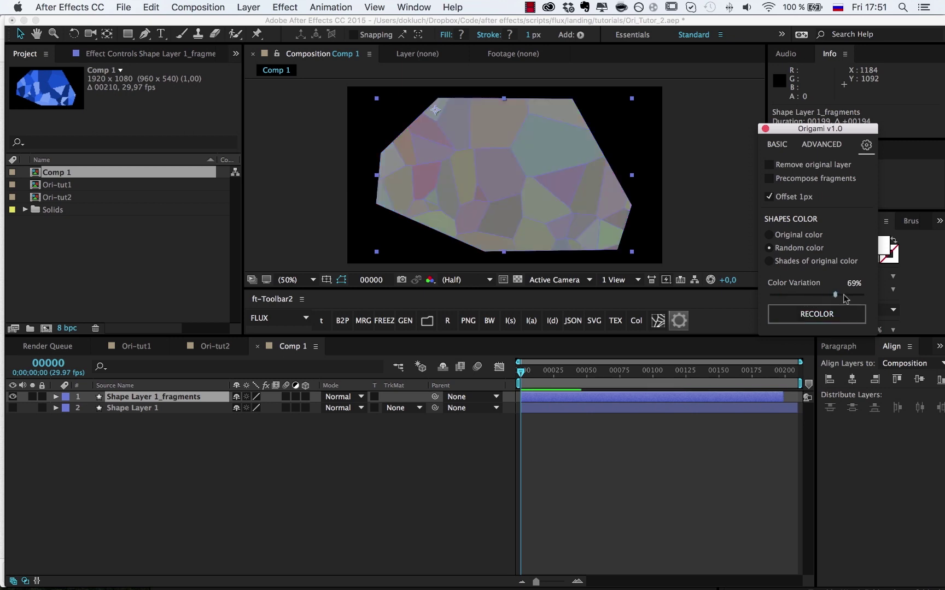
pyautogui.click(828, 314)
pyautogui.click(800, 261)
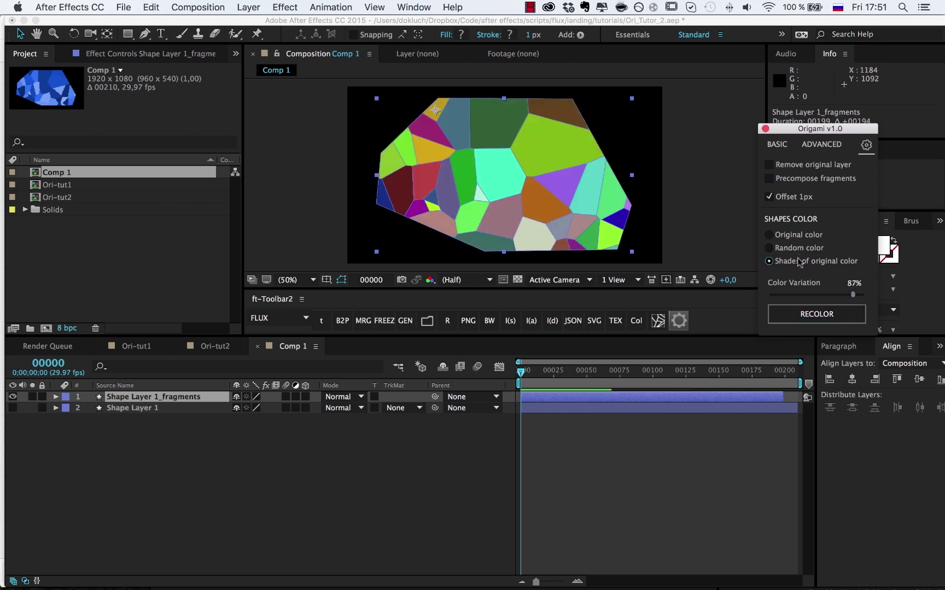
pyautogui.click(830, 319)
# Test colour variation at 9% and 83%, then recolor at 59% variation.
pyautogui.moveTo(790, 295); pyautogui.dragTo(777, 296)
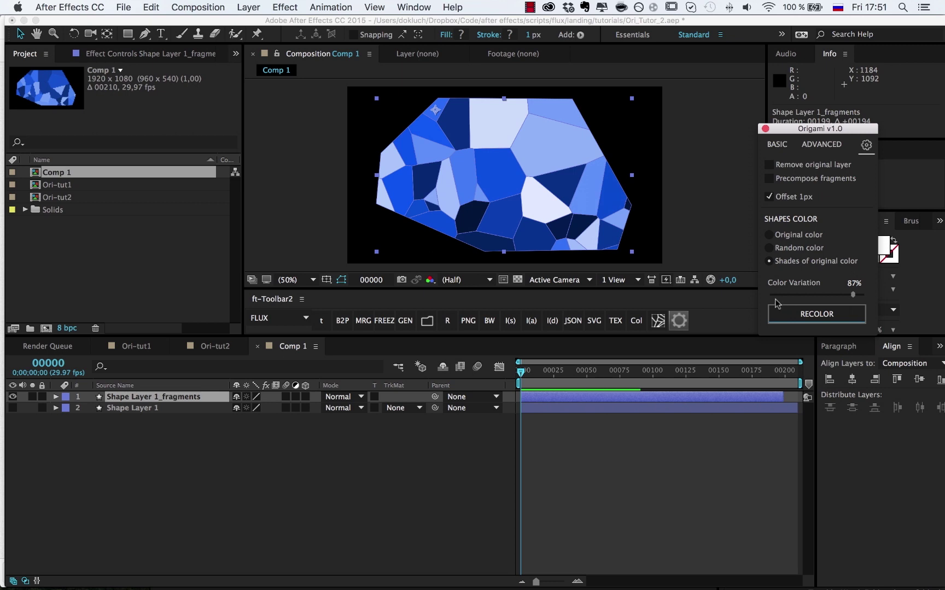
pyautogui.click(790, 316)
pyautogui.click(786, 313)
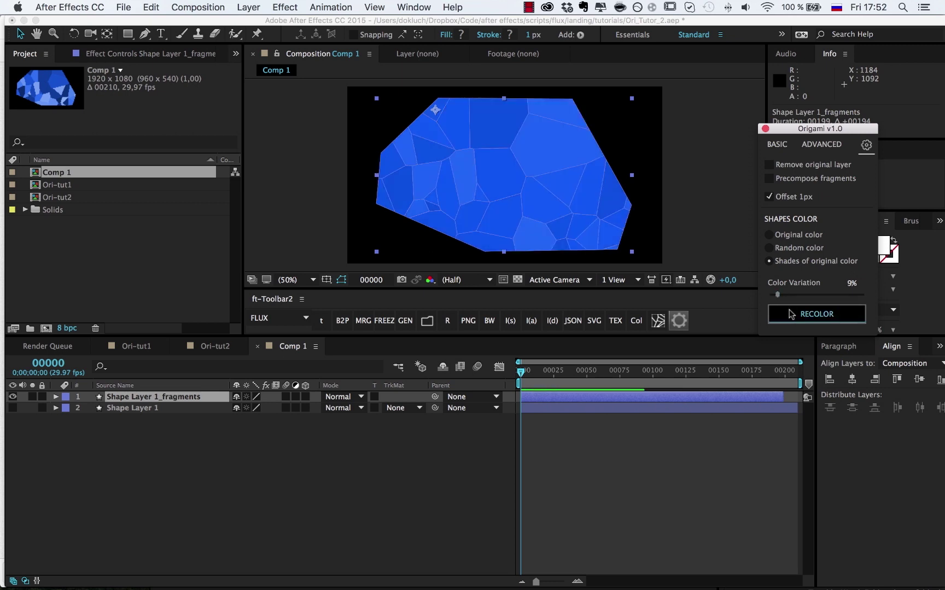
pyautogui.moveTo(778, 295); pyautogui.dragTo(850, 295)
pyautogui.click(824, 315)
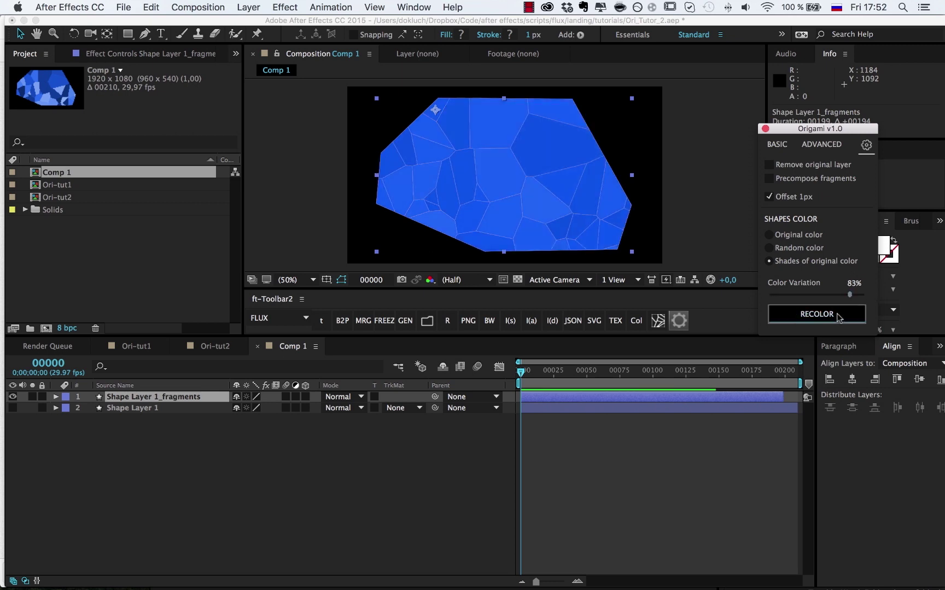
pyautogui.click(826, 295)
pyautogui.click(826, 311)
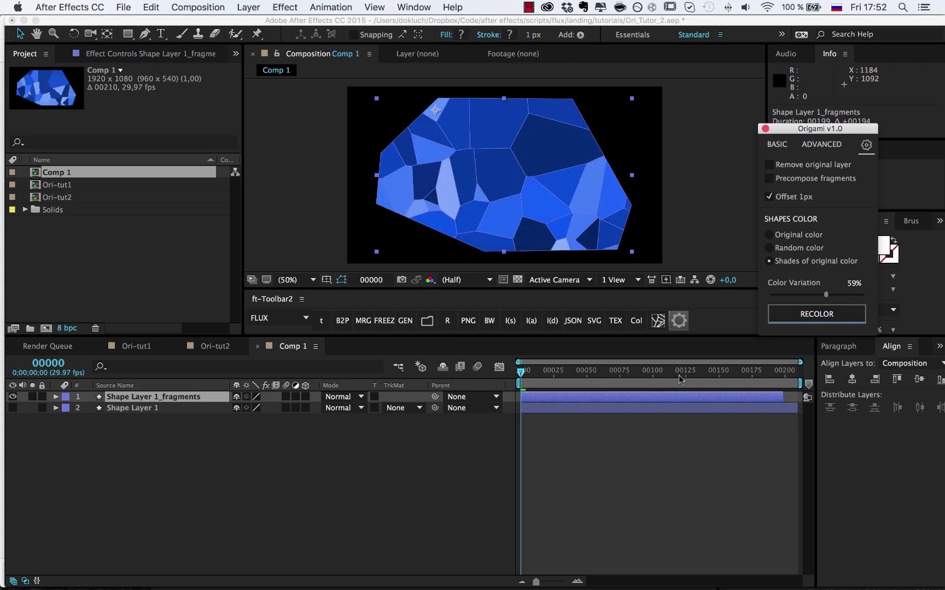
pyautogui.click(592, 397)
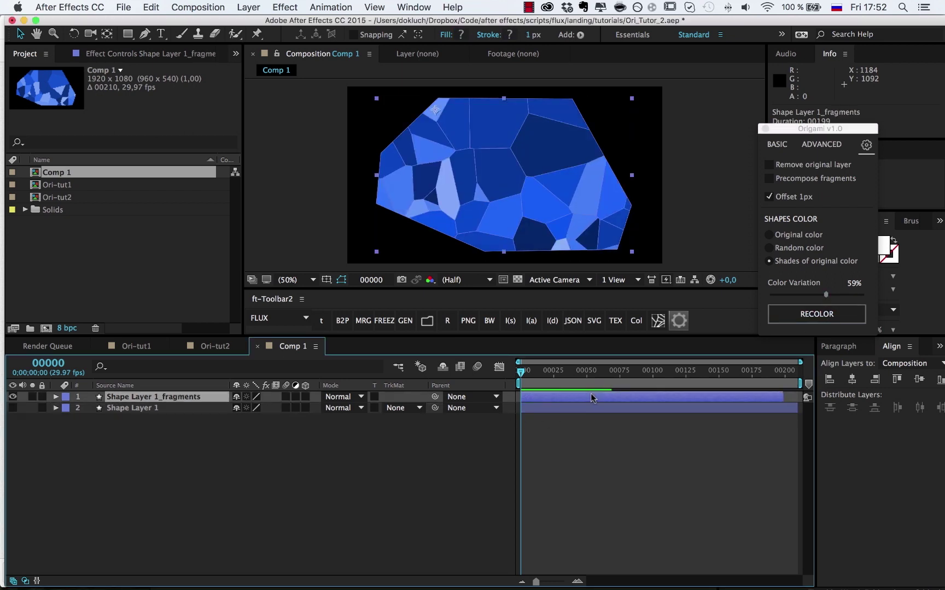
# Delete the fragments layer, unhide Shape Layer 1, and enable Remove original layer and Precompose fragments.
pyautogui.press('Delete')
pyautogui.click(590, 397)
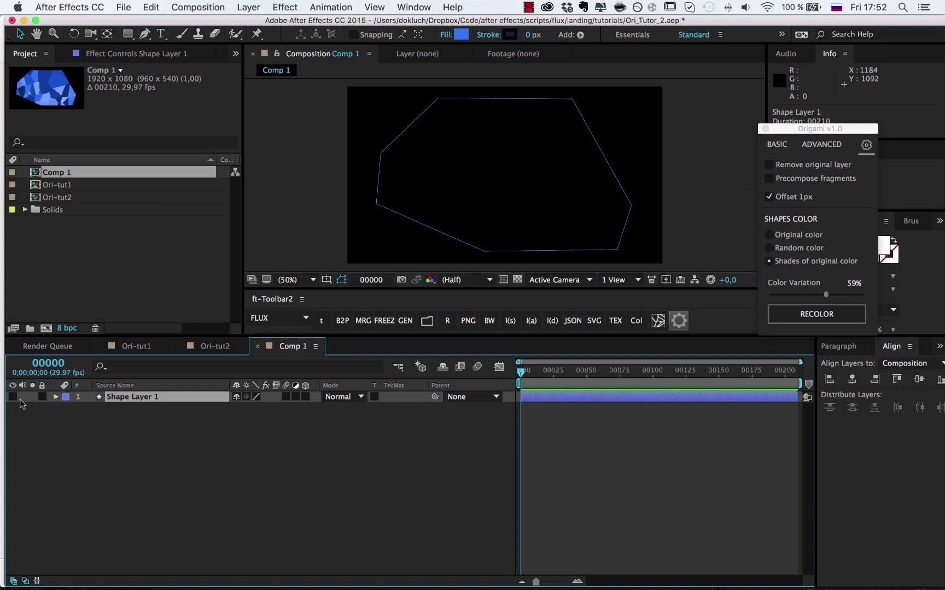
pyautogui.click(12, 397)
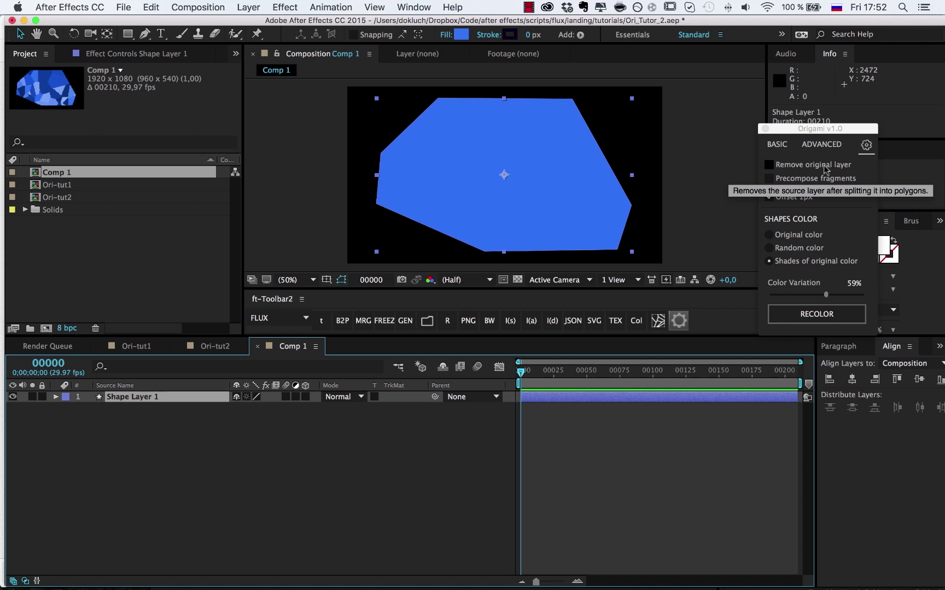
pyautogui.click(804, 166)
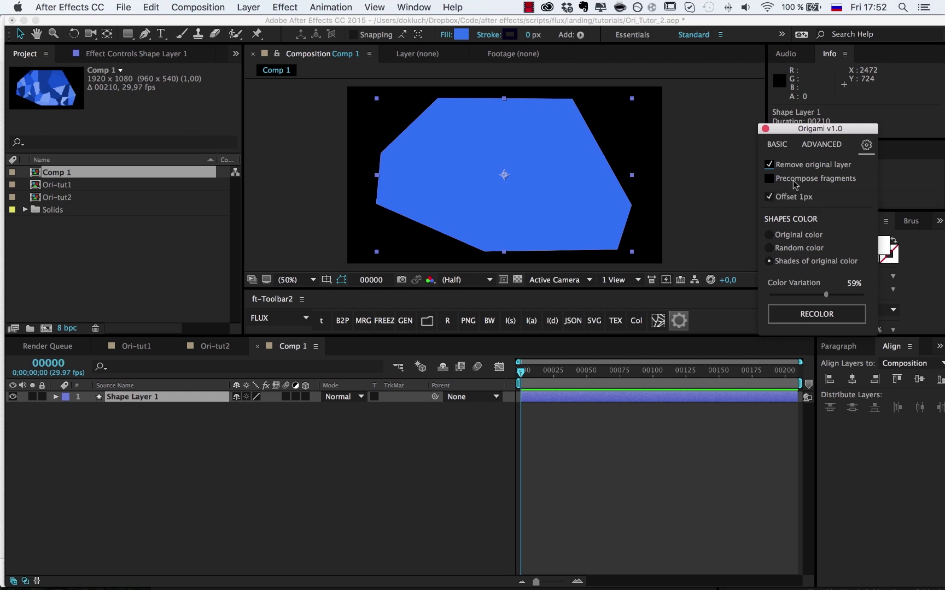
pyautogui.click(794, 182)
# Enable Fragments to Layers and split the blue shape into 36 Voronoi fragment layers.
pyautogui.click(820, 145)
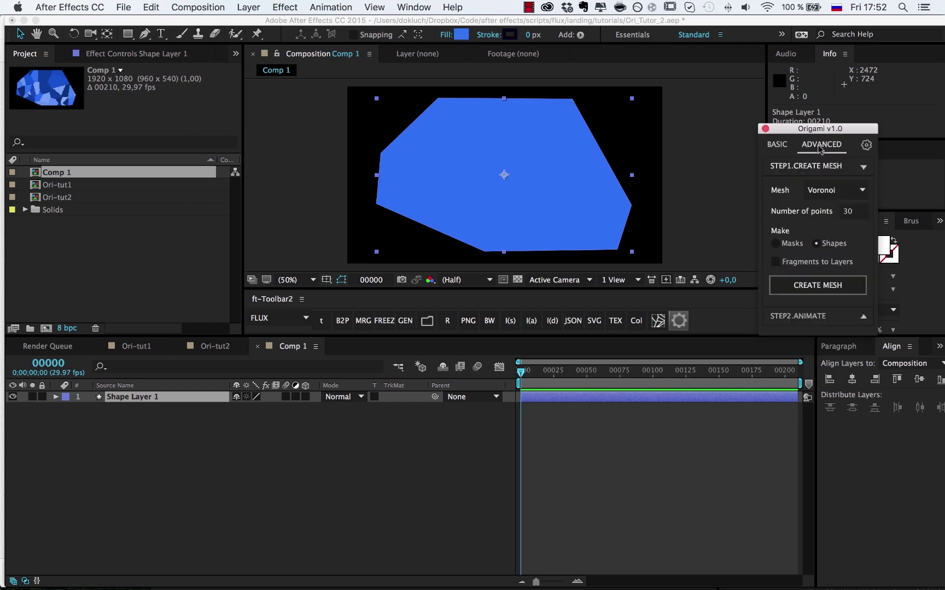
pyautogui.click(809, 266)
pyautogui.click(824, 285)
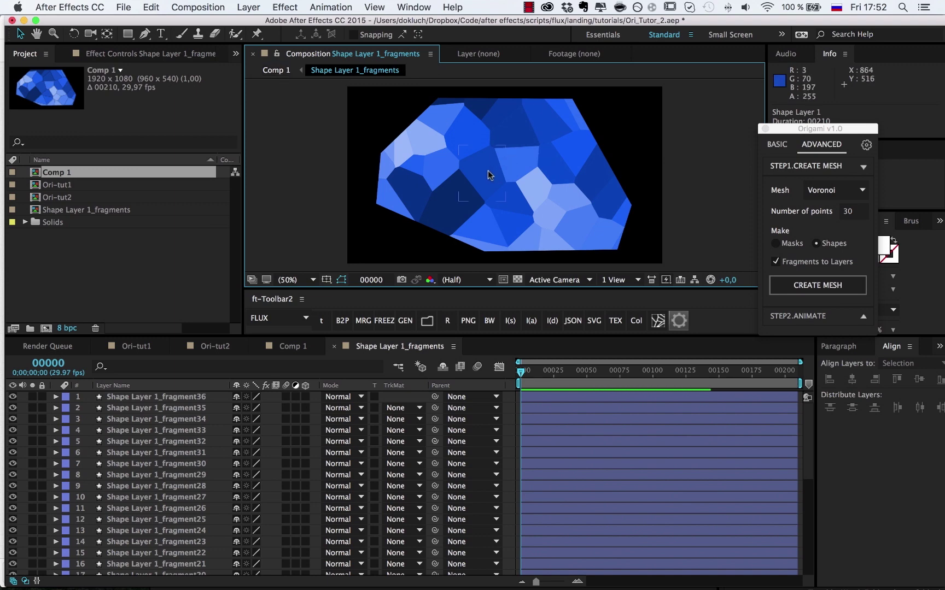
# Inside the precomp, animate the fragments scaling in as a tree from a central fragment.
pyautogui.click(275, 70)
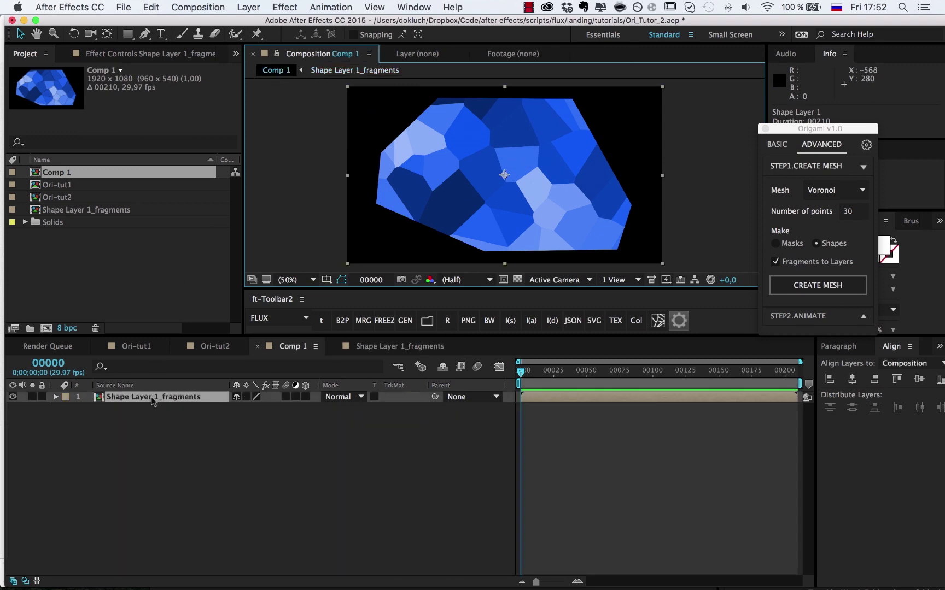
pyautogui.doubleClick(171, 397)
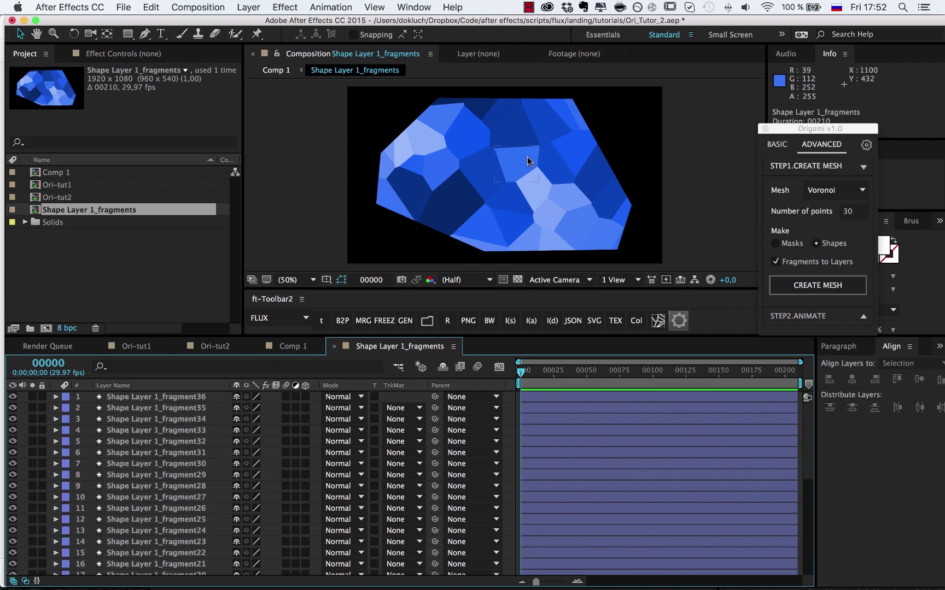
pyautogui.click(514, 127)
pyautogui.click(516, 164)
pyautogui.click(793, 319)
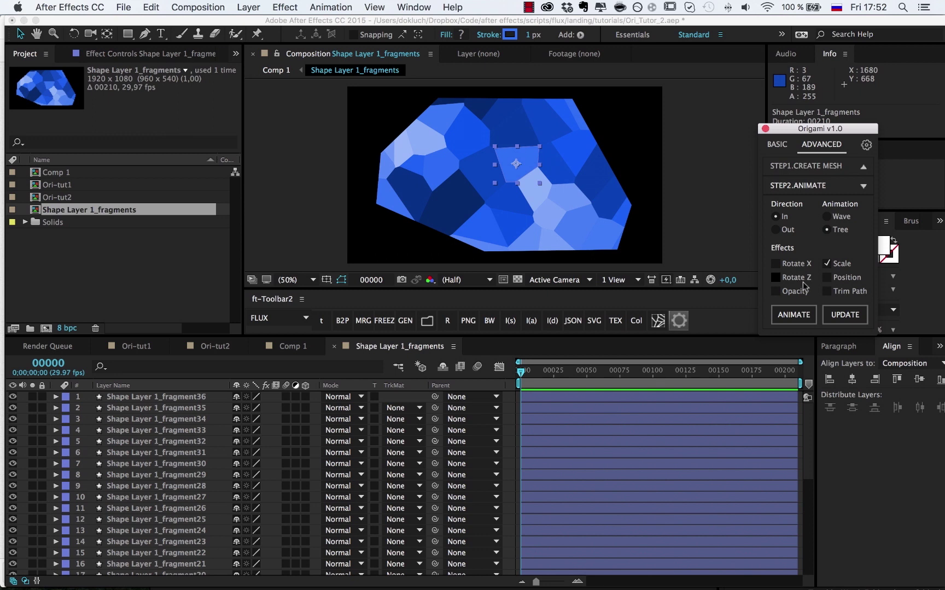
pyautogui.click(812, 317)
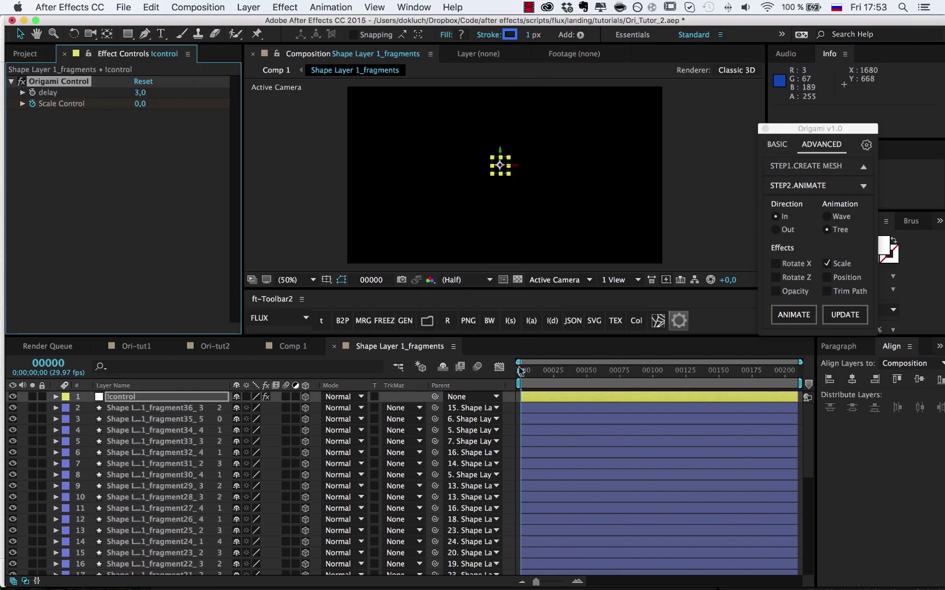
pyautogui.moveTo(521, 372); pyautogui.dragTo(567, 376)
pyautogui.click(273, 70)
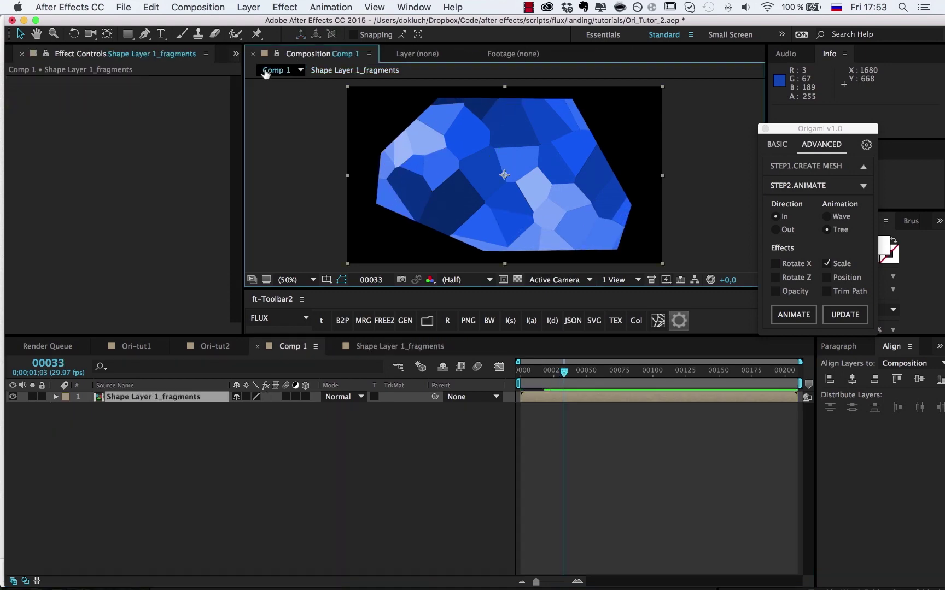
pyautogui.click(550, 397)
# Replace the fragments precomp with a full-frame blue rectangle.
pyautogui.press('Delete')
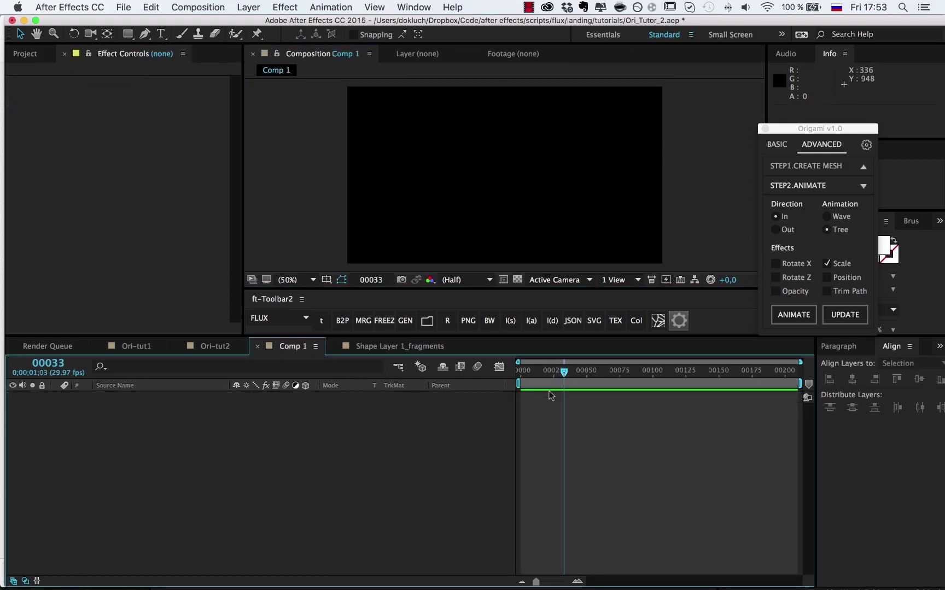
pyautogui.doubleClick(128, 34)
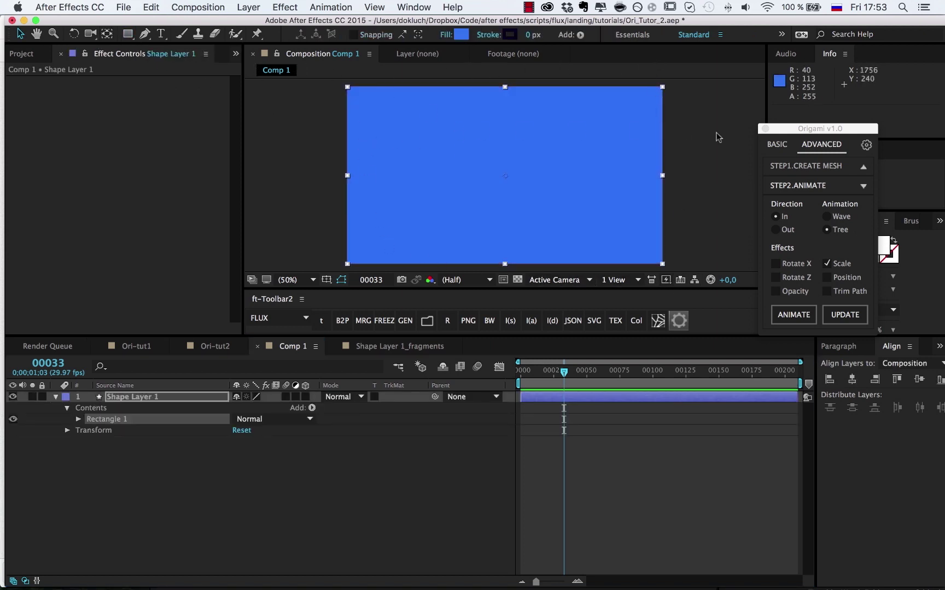
pyautogui.click(812, 167)
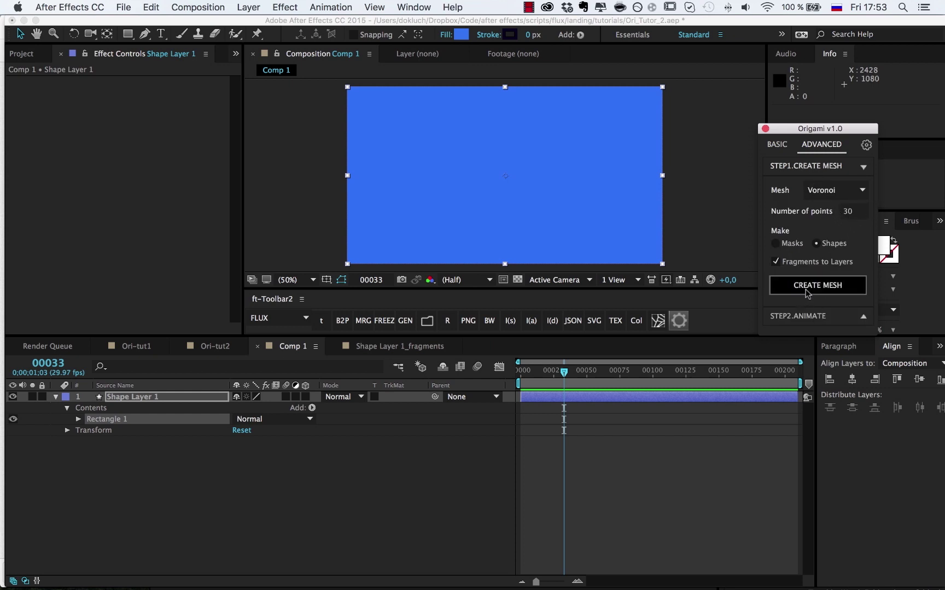
# Duplicate the rectangle and split each copy into its own Voronoi fragment precomp.
pyautogui.click(173, 403)
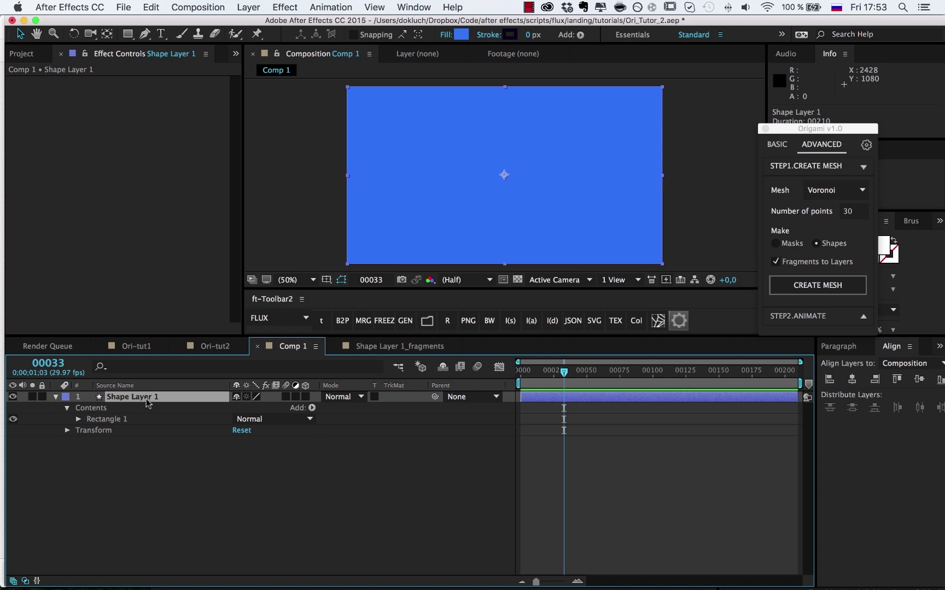
pyautogui.press('super+d')
pyautogui.click(826, 289)
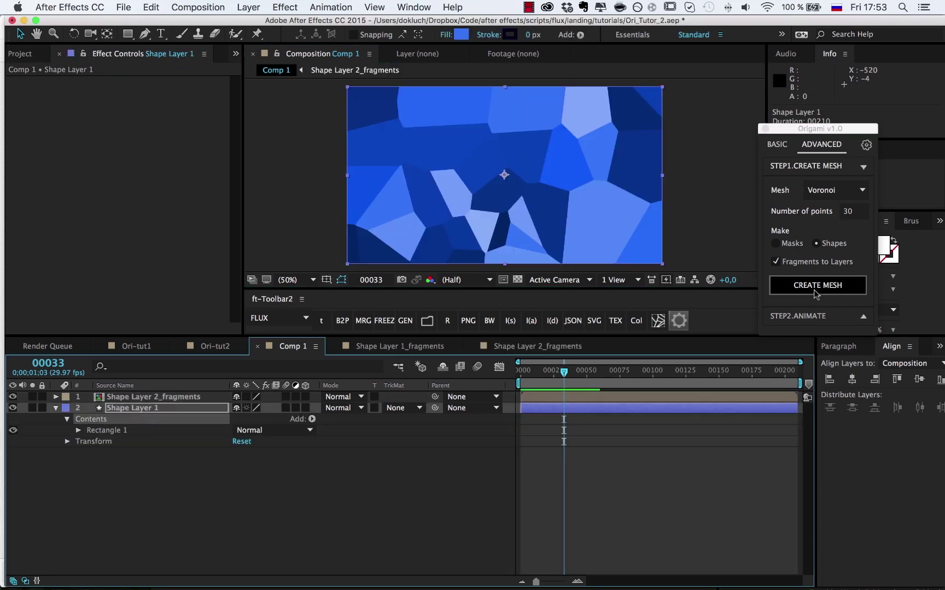
pyautogui.click(816, 289)
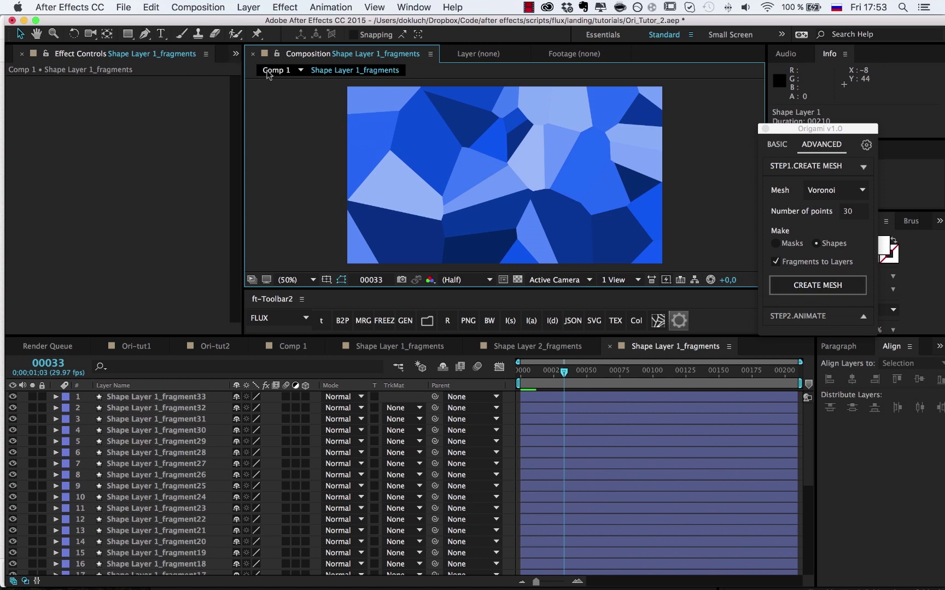
# Toggle Shape Layer 1_fragments' visibility a few times to compare both meshes.
pyautogui.click(12, 397)
pyautogui.click(12, 397)
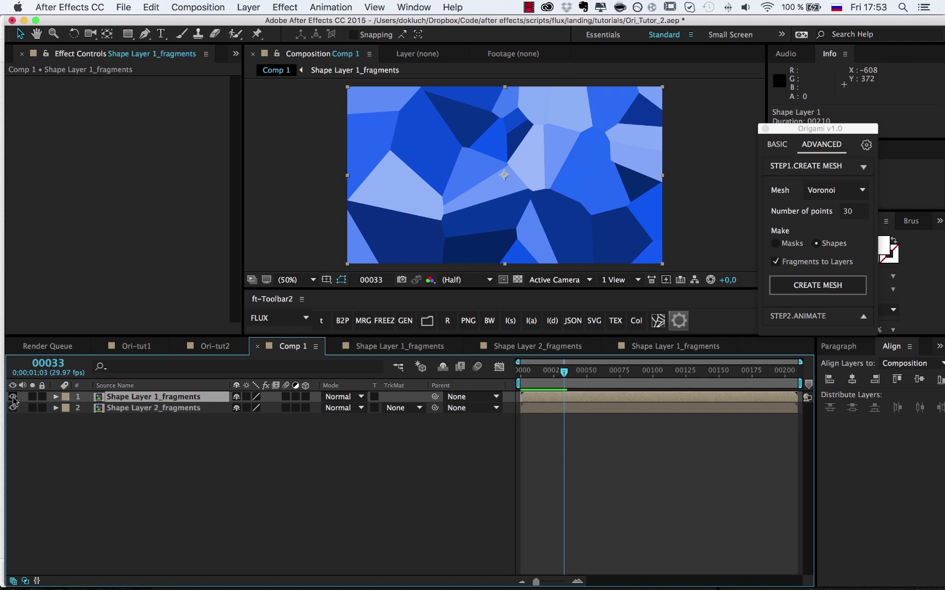
pyautogui.click(13, 397)
pyautogui.click(12, 398)
# Inside Shape Layer 1_fragments, animate from a centre fragment with Origami In, Tree, Scale.
pyautogui.doubleClick(150, 398)
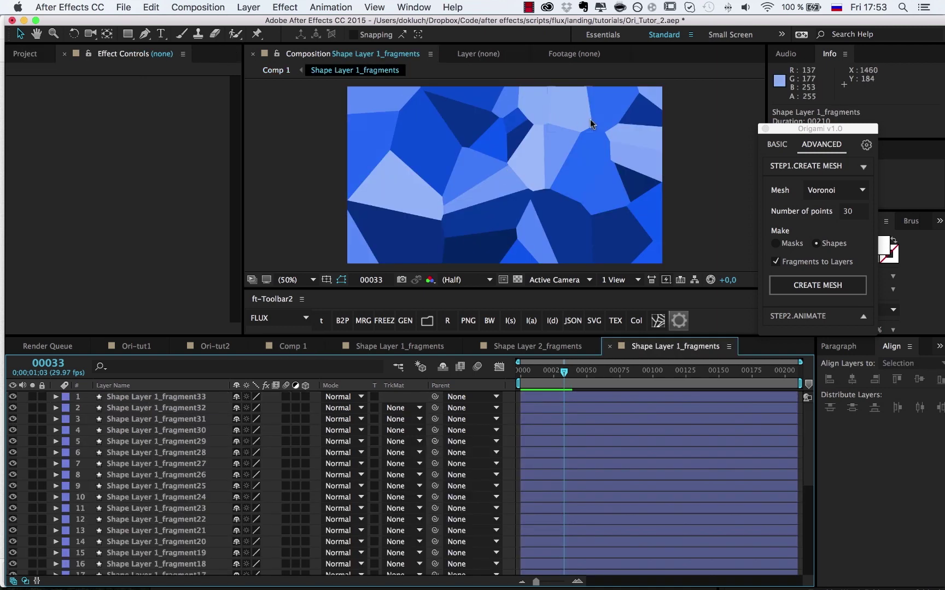
pyautogui.click(530, 174)
pyautogui.click(813, 316)
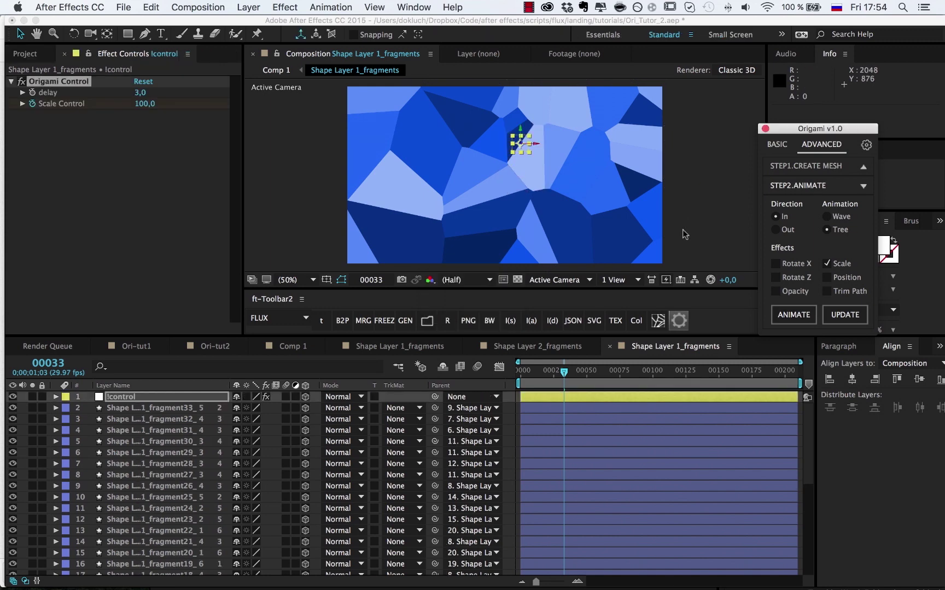
# Scrub the fragments growing in, then go back to Comp 1.
pyautogui.click(524, 372)
pyautogui.moveTo(524, 371); pyautogui.dragTo(573, 375)
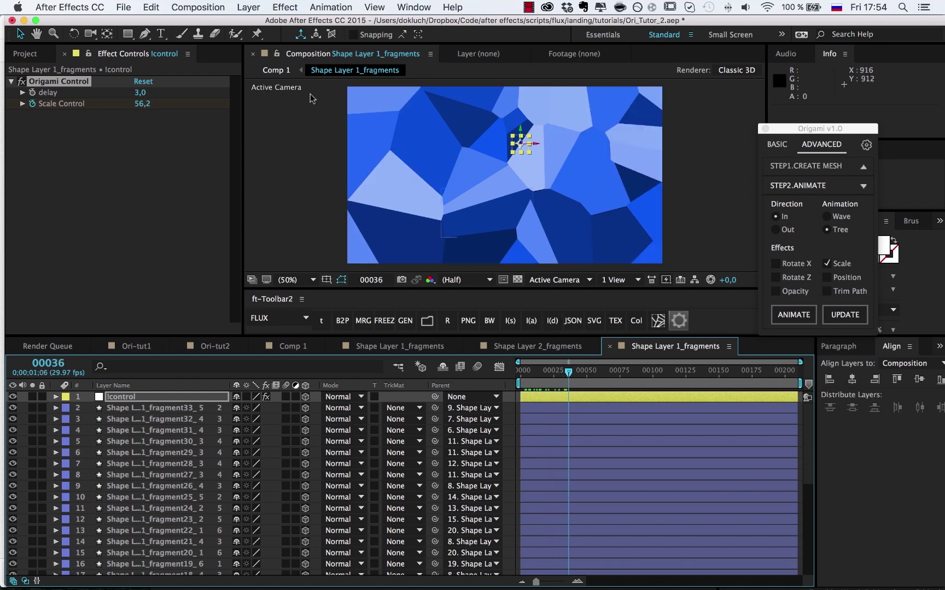
pyautogui.click(276, 70)
# In Shape Layer 2_fragments, animate three corner fragments outward with Origami Out, Tree.
pyautogui.doubleClick(575, 403)
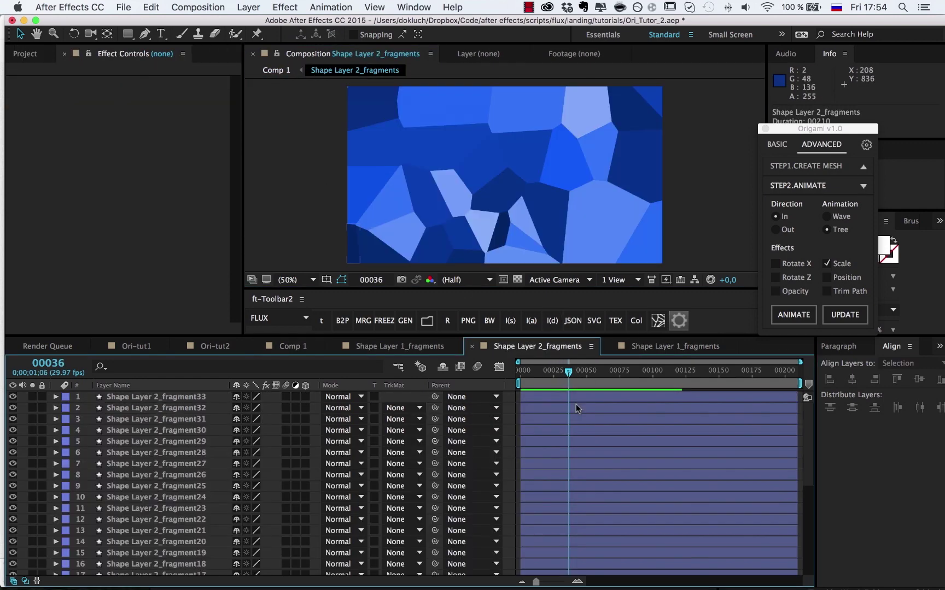
pyautogui.click(372, 98)
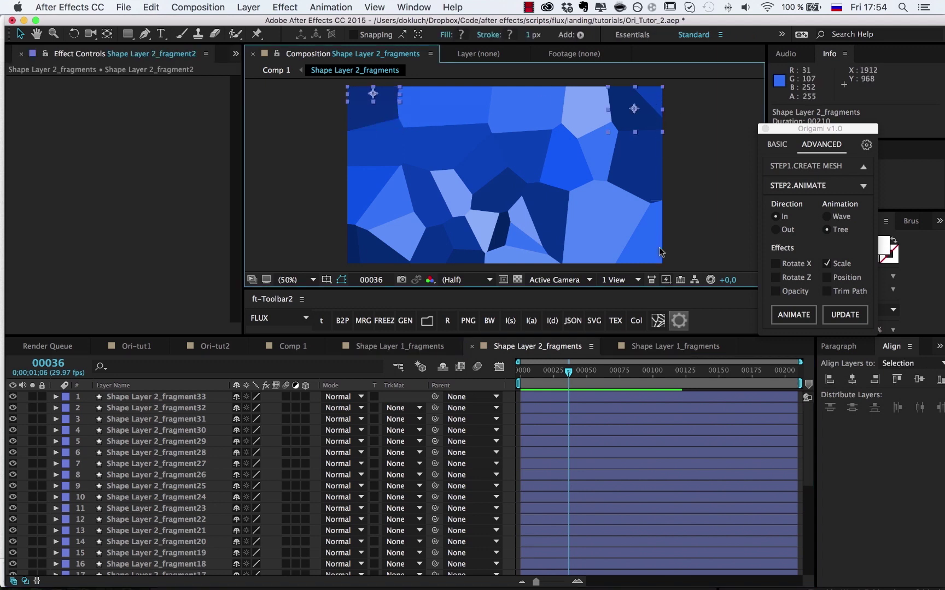
pyautogui.keyDown('shift'); pyautogui.click(635, 218); pyautogui.keyUp('shift')
pyautogui.keyDown('shift'); pyautogui.click(354, 254); pyautogui.keyUp('shift')
pyautogui.click(786, 230)
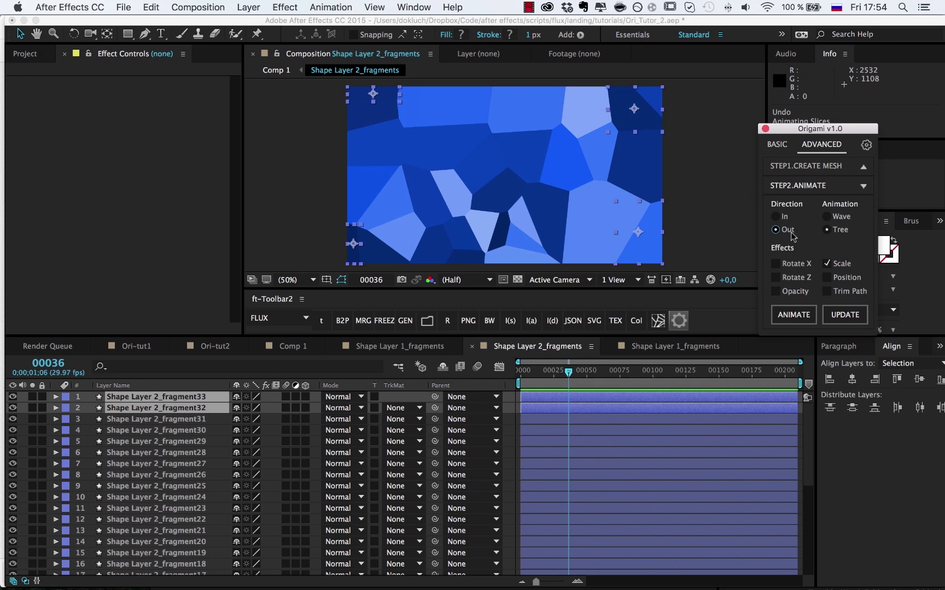
pyautogui.click(807, 322)
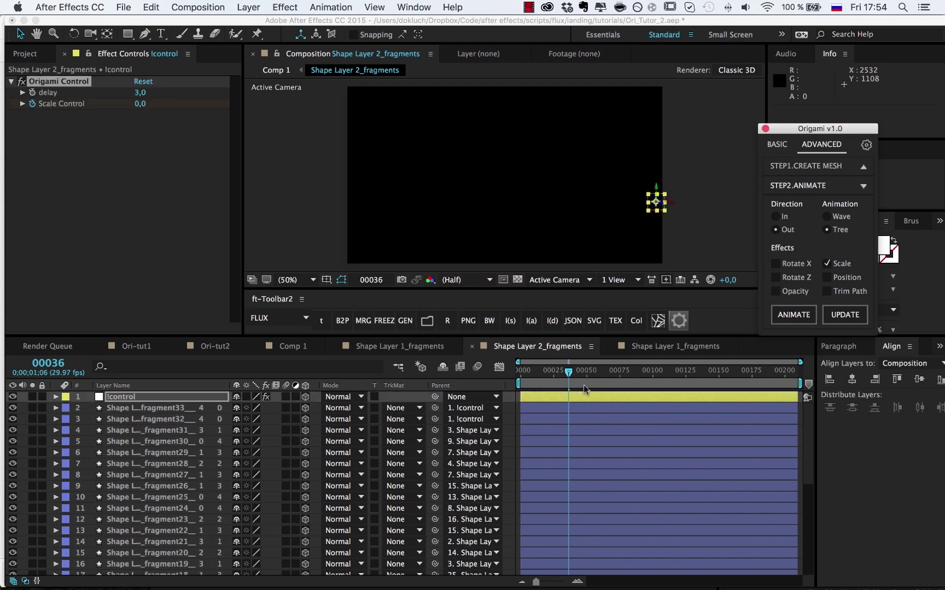
# Scrub the outward animation, return to Comp 1, and check Shape Layer 1_fragments' first frames.
pyautogui.moveTo(522, 374)
pyautogui.mouseDown()
pyautogui.moveTo(547, 375)
pyautogui.moveTo(527, 375)
pyautogui.mouseUp()
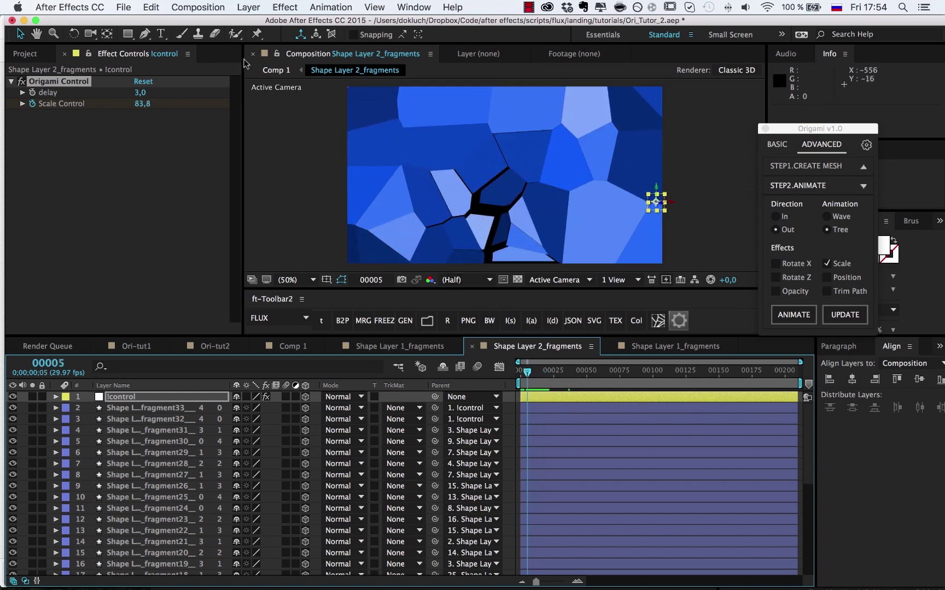
pyautogui.click(276, 70)
pyautogui.doubleClick(554, 396)
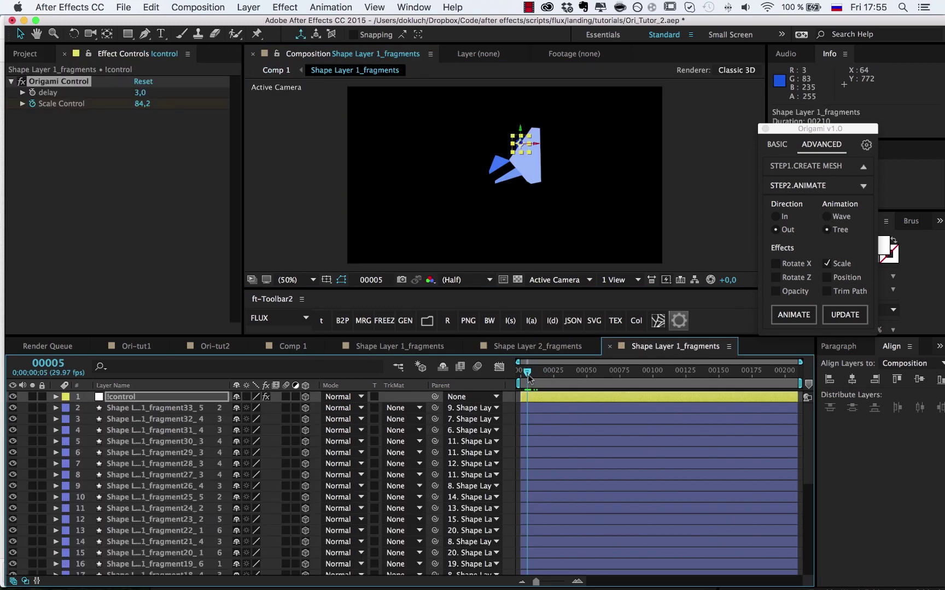
pyautogui.moveTo(527, 373); pyautogui.dragTo(563, 385)
# In Comp 1, solo Shape Layer 1_fragments to preview it, then show both layers.
pyautogui.click(280, 70)
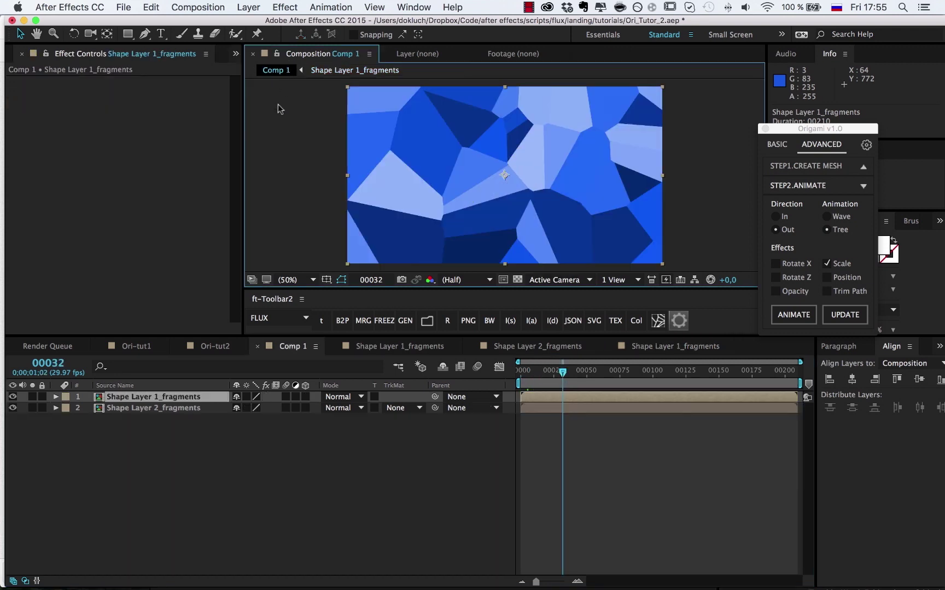
pyautogui.click(32, 397)
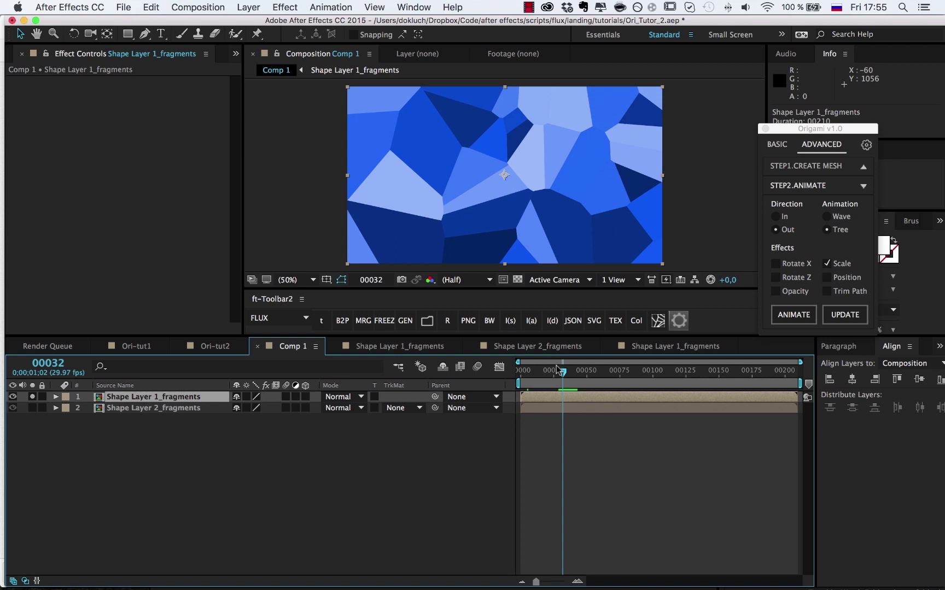
pyautogui.moveTo(558, 371); pyautogui.dragTo(538, 371)
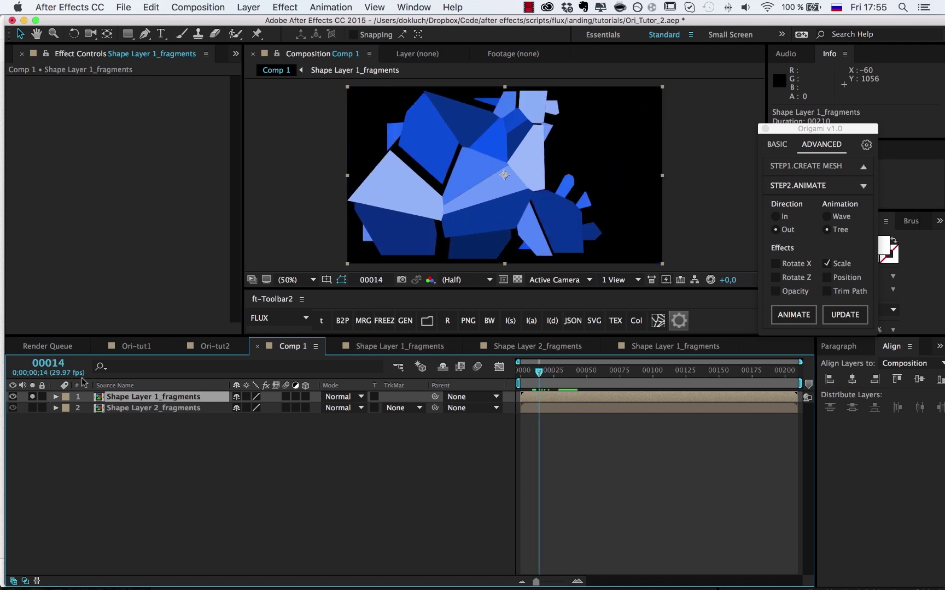
pyautogui.click(32, 397)
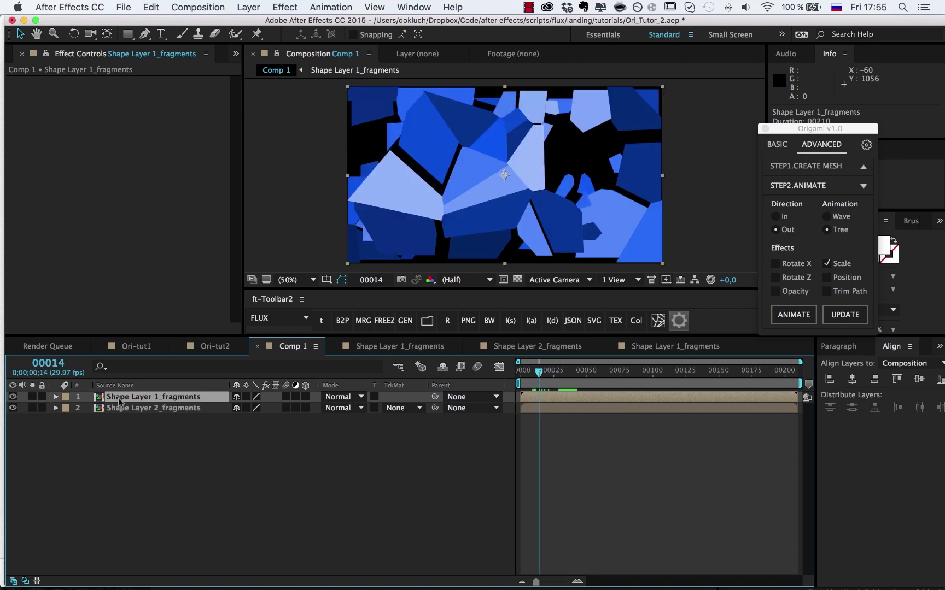
# Put Shape Layer 2_fragments on top and start it 21 frames later.
pyautogui.press('super+bracketleft')
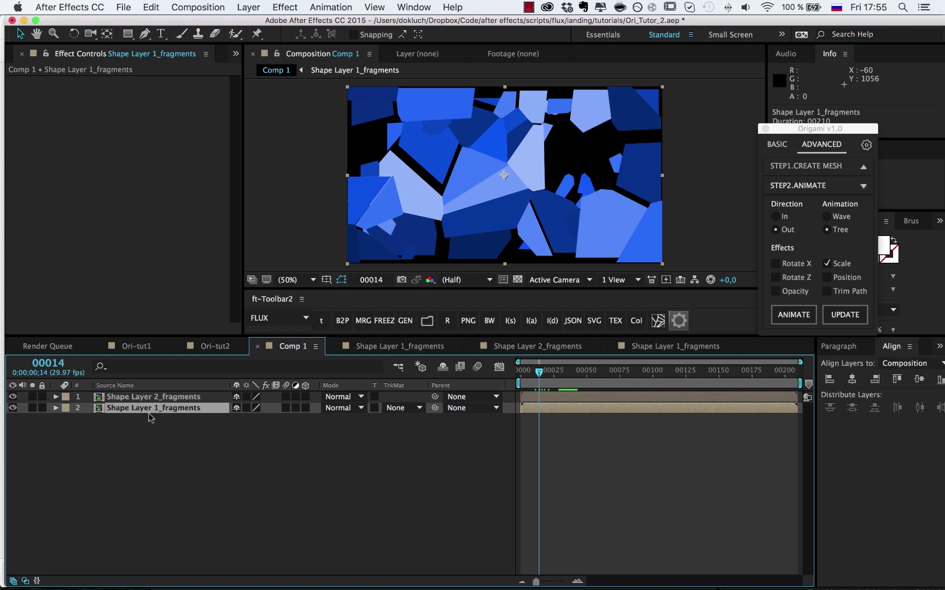
pyautogui.click(154, 397)
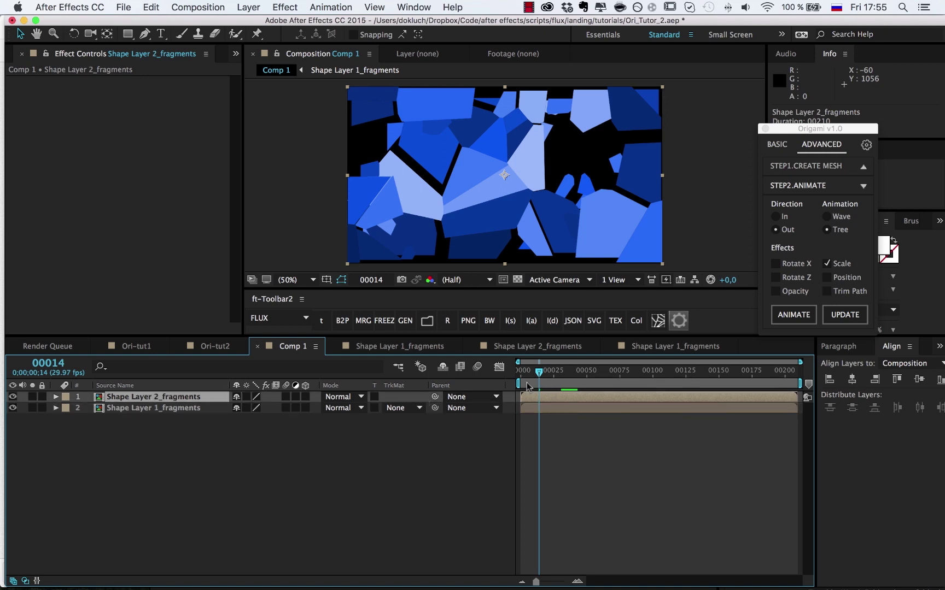
pyautogui.moveTo(545, 397); pyautogui.dragTo(572, 398)
pyautogui.moveTo(529, 372); pyautogui.dragTo(548, 375)
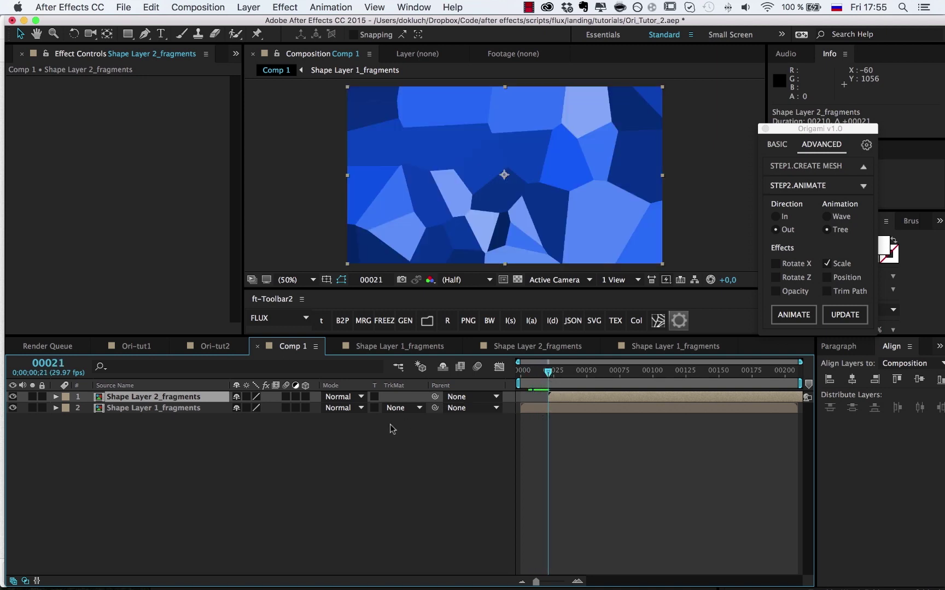
# Set Shape Layer 2_fragments as Alpha Matte for Shape Layer 1_fragments and preview it.
pyautogui.click(402, 408)
pyautogui.click(411, 441)
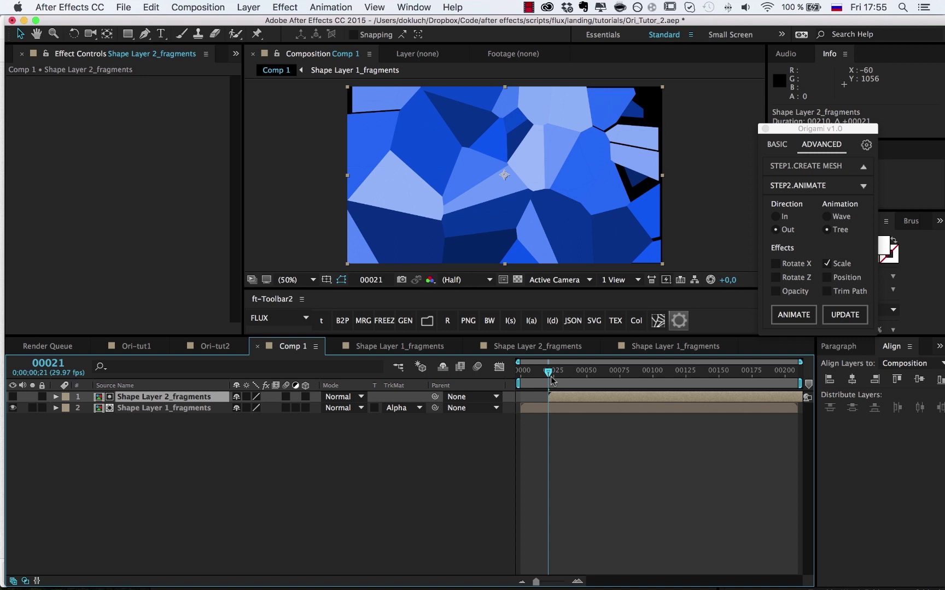
pyautogui.moveTo(549, 373); pyautogui.dragTo(552, 399)
# Enable time remapping on Shape Layer 2_fragments with Ctrl+Alt+T.
pyautogui.rightClick(557, 397)
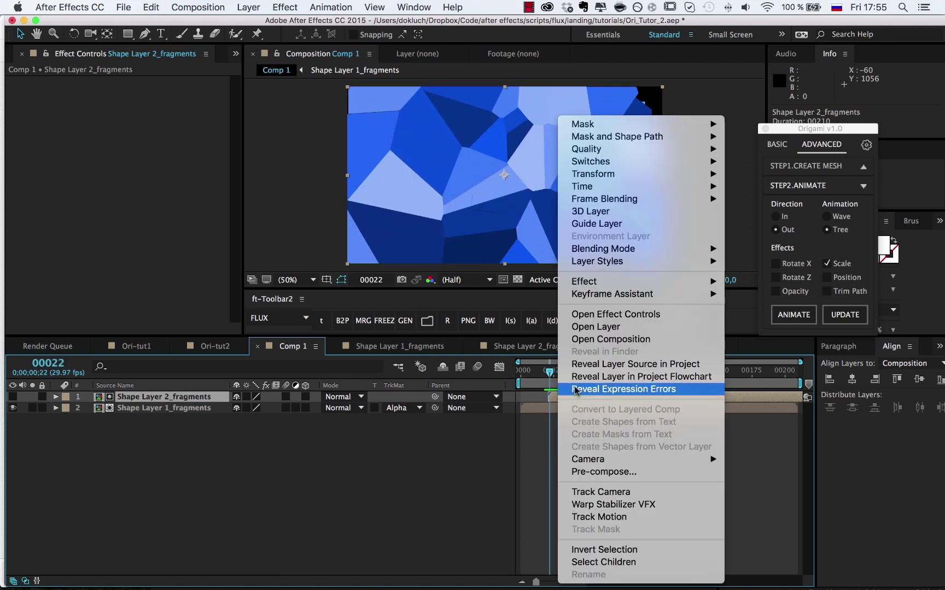
pyautogui.press('Escape')
pyautogui.press('super+alt+t')
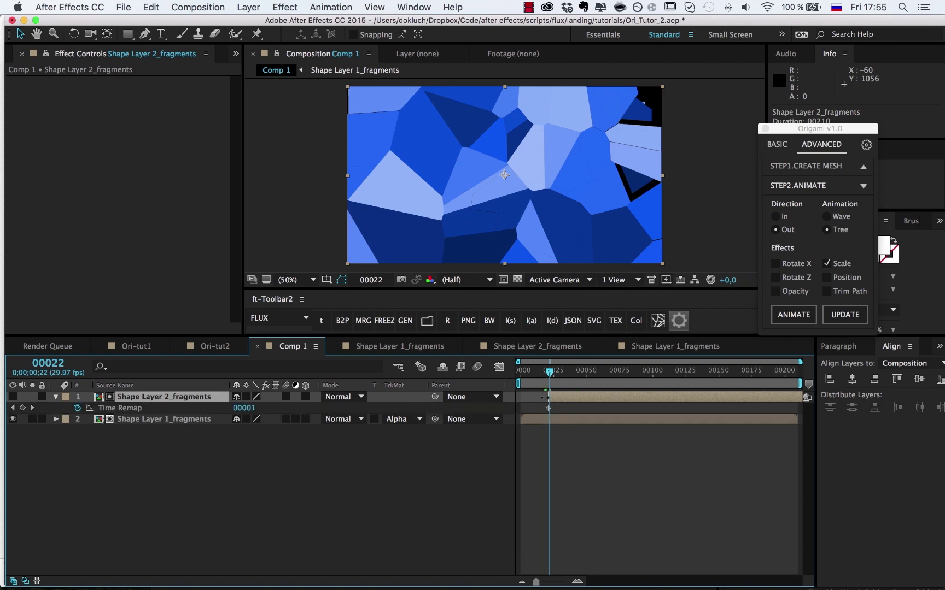
# Preview the remapped animation, then create Comp 2 with default settings.
pyautogui.moveTo(523, 380)
pyautogui.mouseDown()
pyautogui.moveTo(568, 387)
pyautogui.moveTo(527, 385)
pyautogui.moveTo(539, 378)
pyautogui.mouseUp()
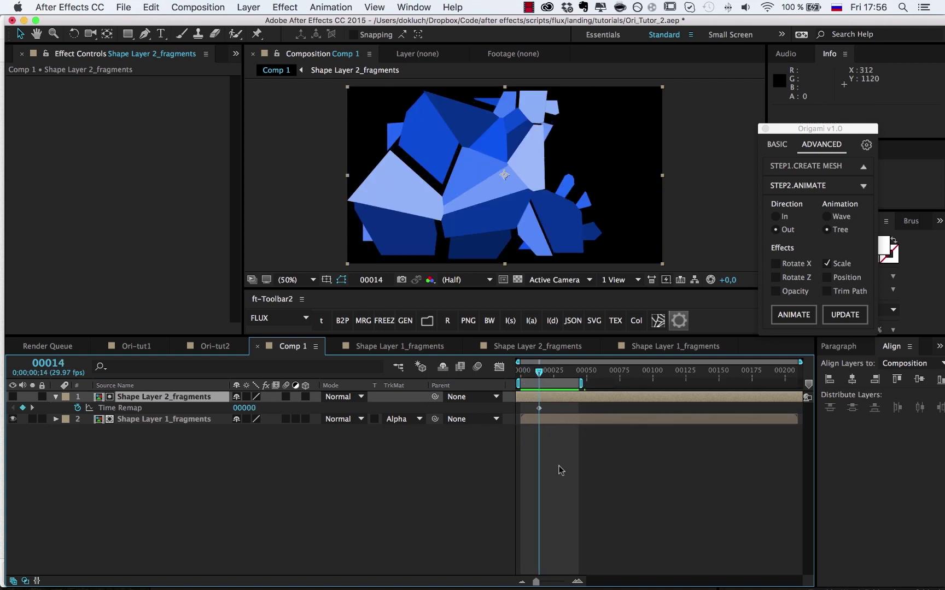
pyautogui.press('super+n')
pyautogui.press('Return')
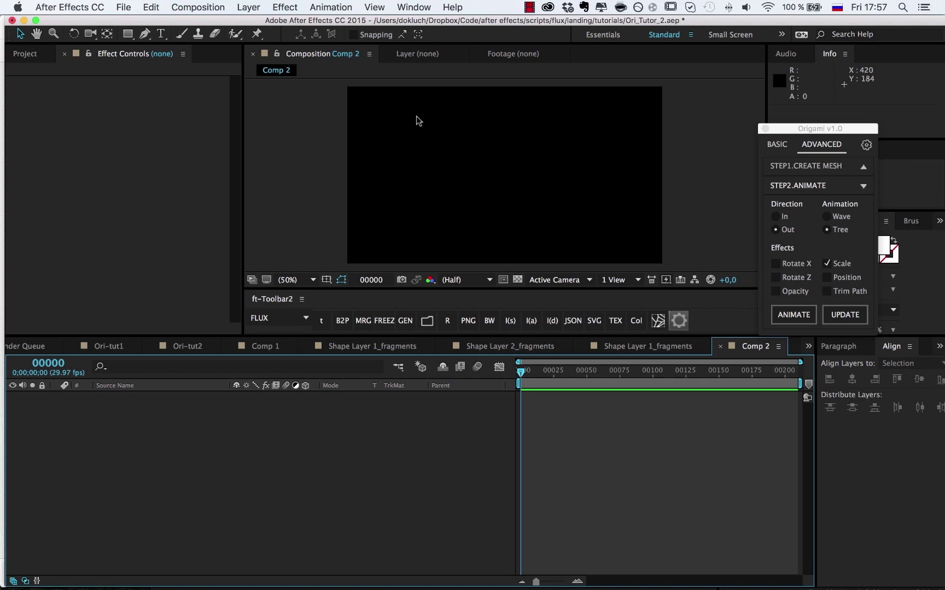
# Draw a star with the Star Tool near the centre of Comp 2.
pyautogui.moveTo(128, 34); pyautogui.dragTo(178, 94)
pyautogui.moveTo(442, 110); pyautogui.dragTo(509, 181)
pyautogui.press('v')
pyautogui.moveTo(470, 143)
pyautogui.mouseDown()
pyautogui.moveTo(512, 177)
pyautogui.moveTo(504, 173)
pyautogui.mouseUp()
# Give the star 10 Polystar points and a wider inner radius.
pyautogui.click(78, 419)
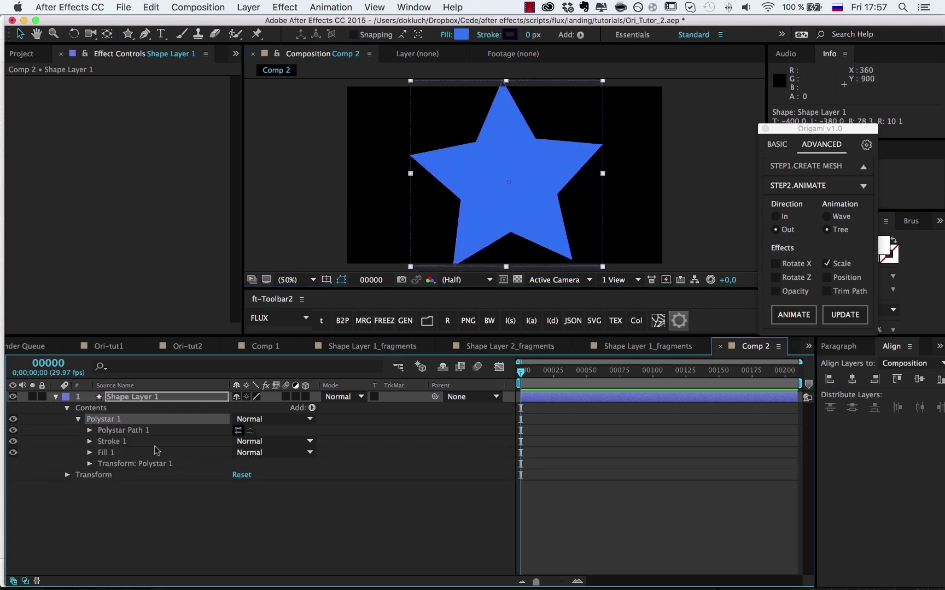
pyautogui.click(90, 431)
pyautogui.press('F2')
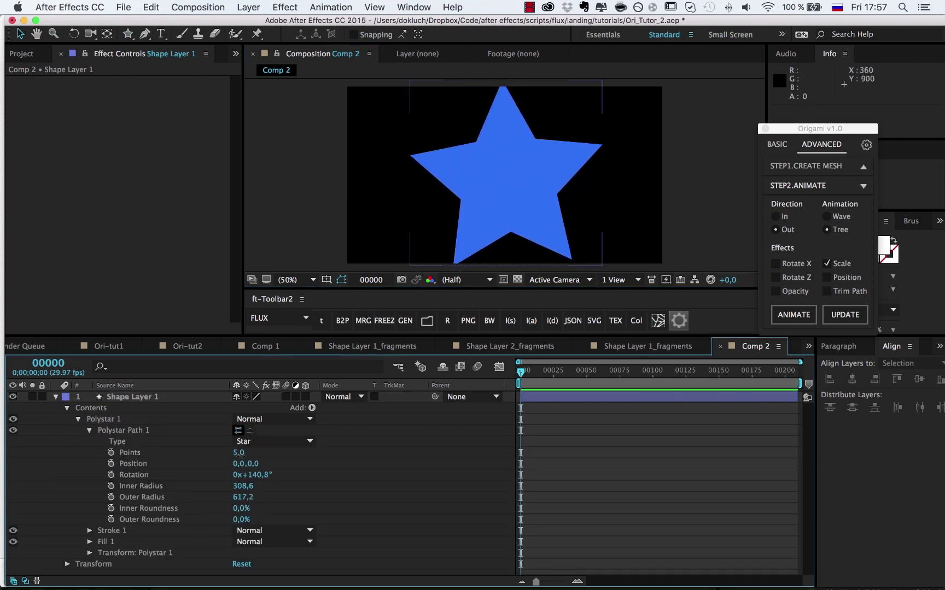
pyautogui.write('10')
pyautogui.press('Return')
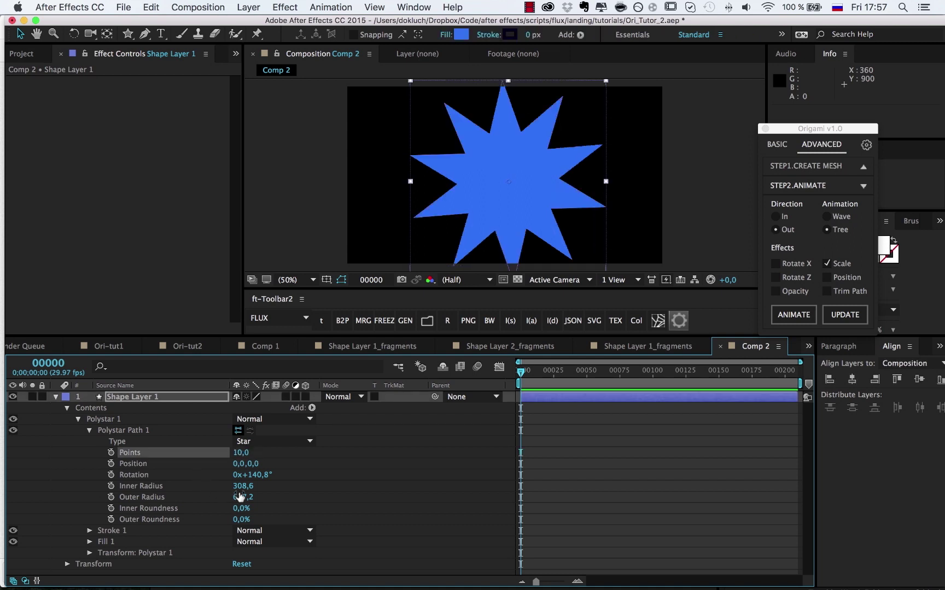
pyautogui.moveTo(241, 487); pyautogui.dragTo(484, 426)
# Scale the star down to 81%, then bring up Origami's mesh type list.
pyautogui.press('s')
pyautogui.moveTo(255, 409); pyautogui.dragTo(245, 411)
pyautogui.click(475, 200)
pyautogui.press('s')
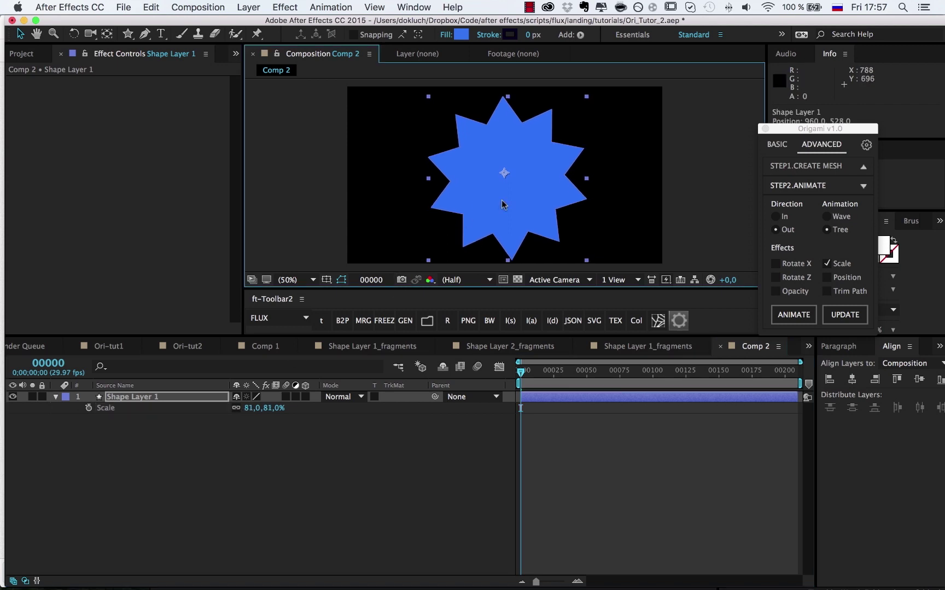
pyautogui.click(809, 165)
pyautogui.click(835, 189)
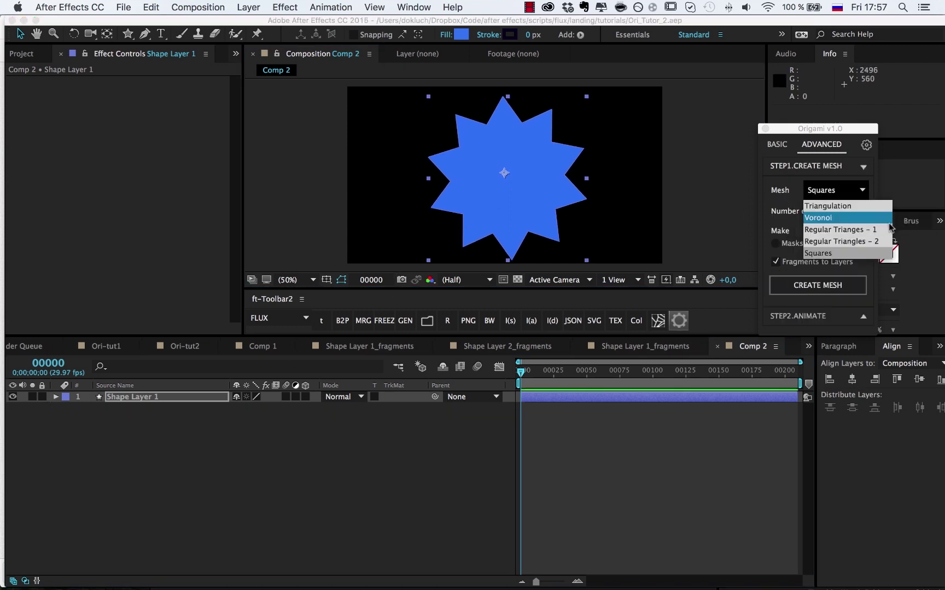
# Split the star into a 10-point Voronoi mesh and select its centre fragment.
pyautogui.click(866, 219)
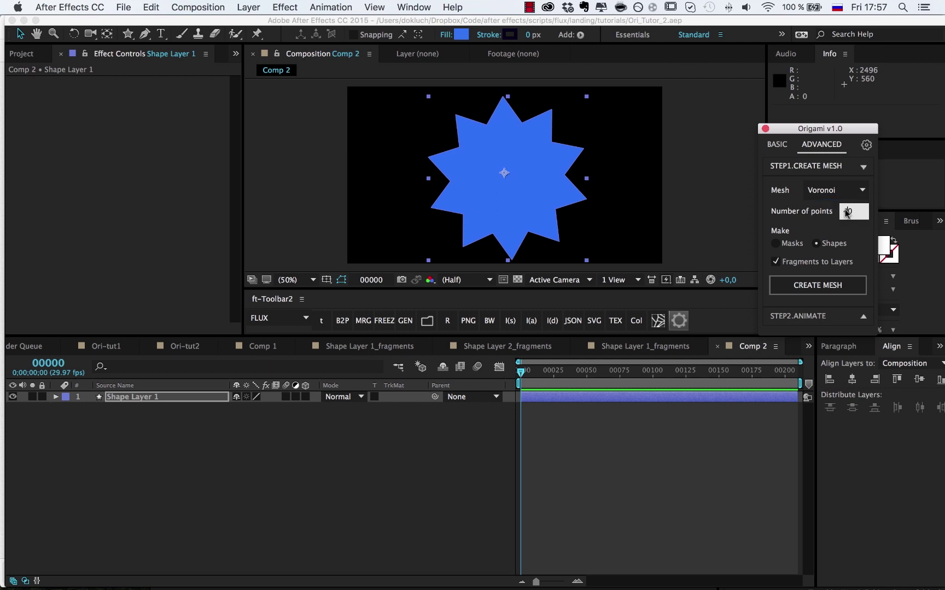
pyautogui.click(846, 213)
pyautogui.write('10')
pyautogui.click(865, 245)
pyautogui.click(798, 290)
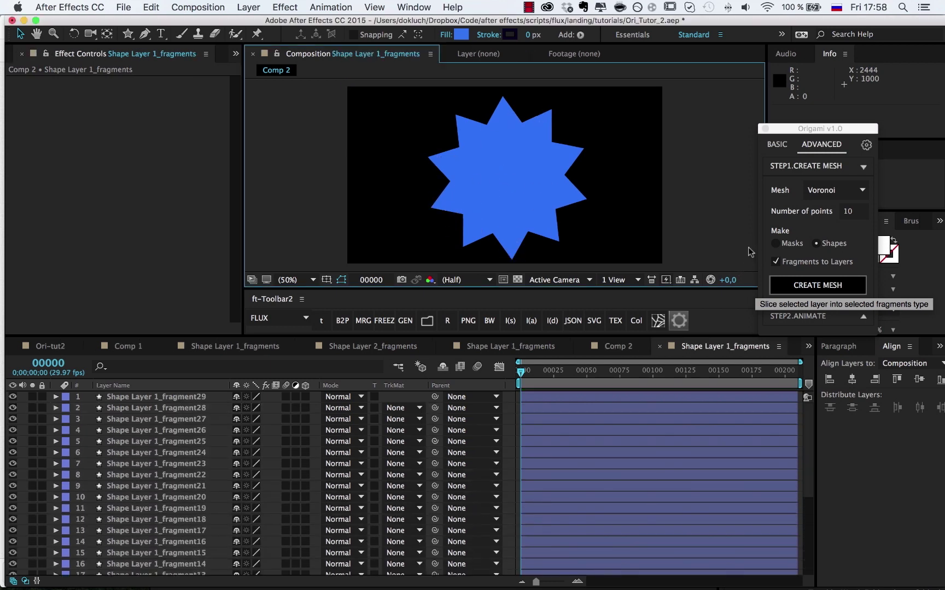
pyautogui.click(512, 180)
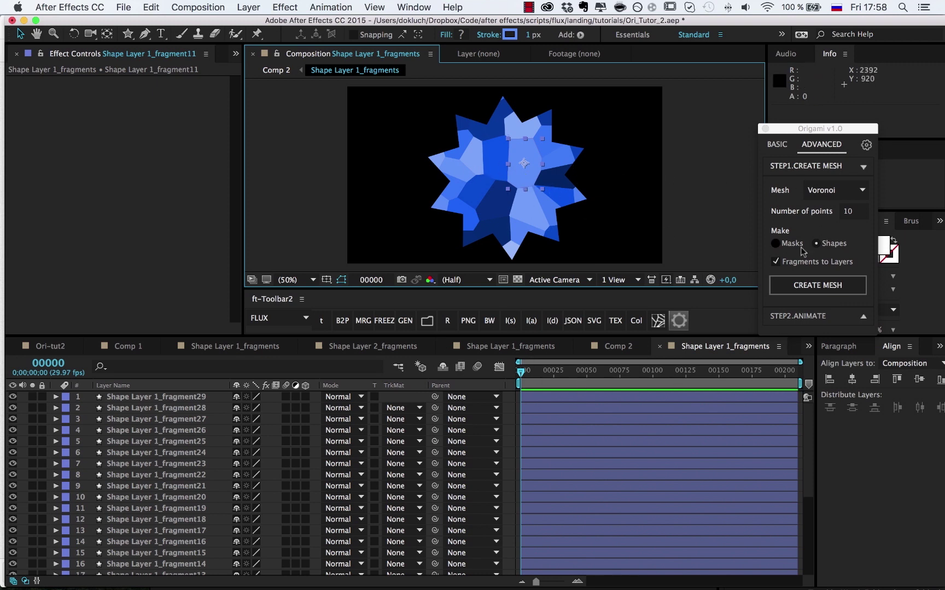
# Animate fragments outward as a tree with Rotate Z, preview, and reselect the centre fragment.
pyautogui.click(805, 317)
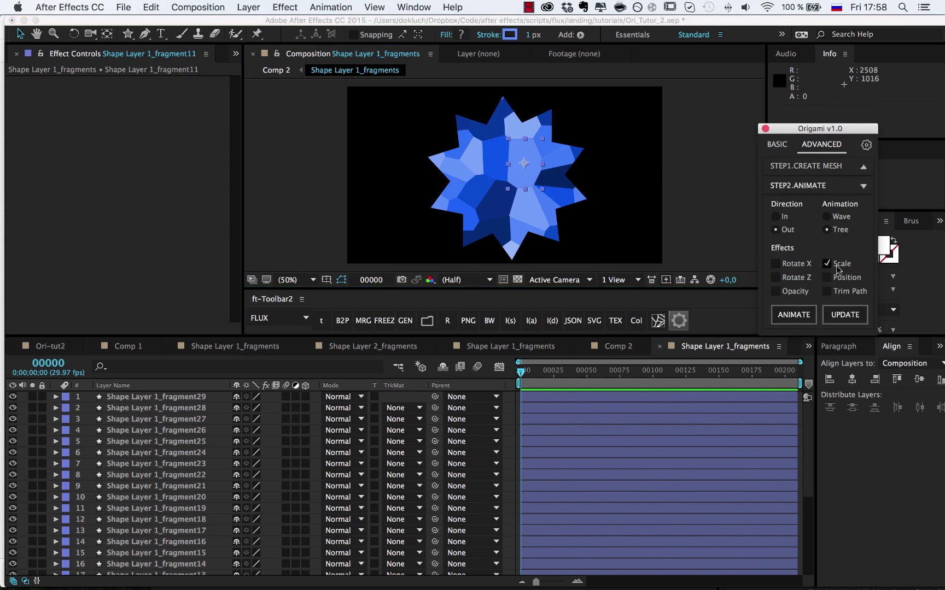
pyautogui.click(802, 275)
pyautogui.click(798, 316)
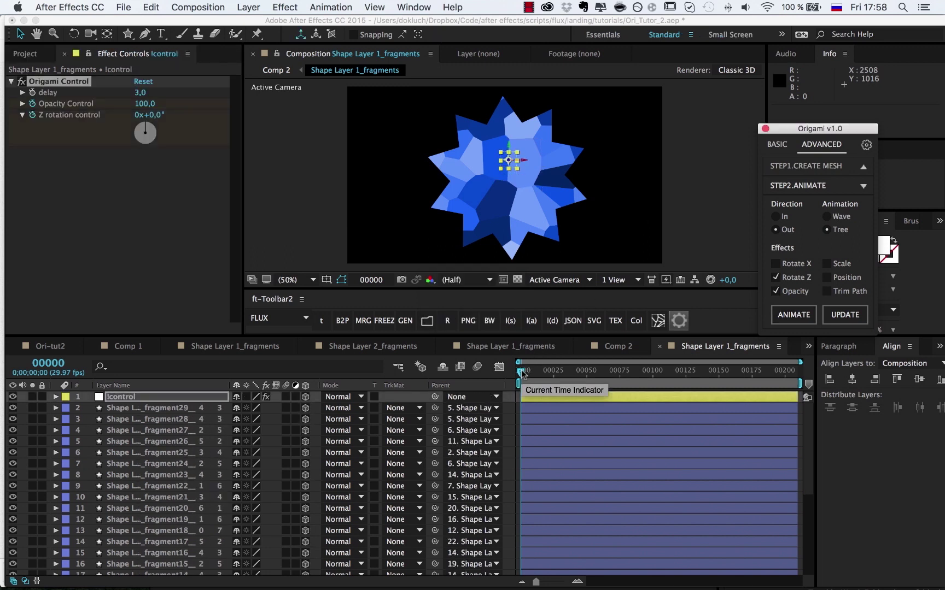
pyautogui.press('space')
pyautogui.click(518, 158)
pyautogui.click(530, 160)
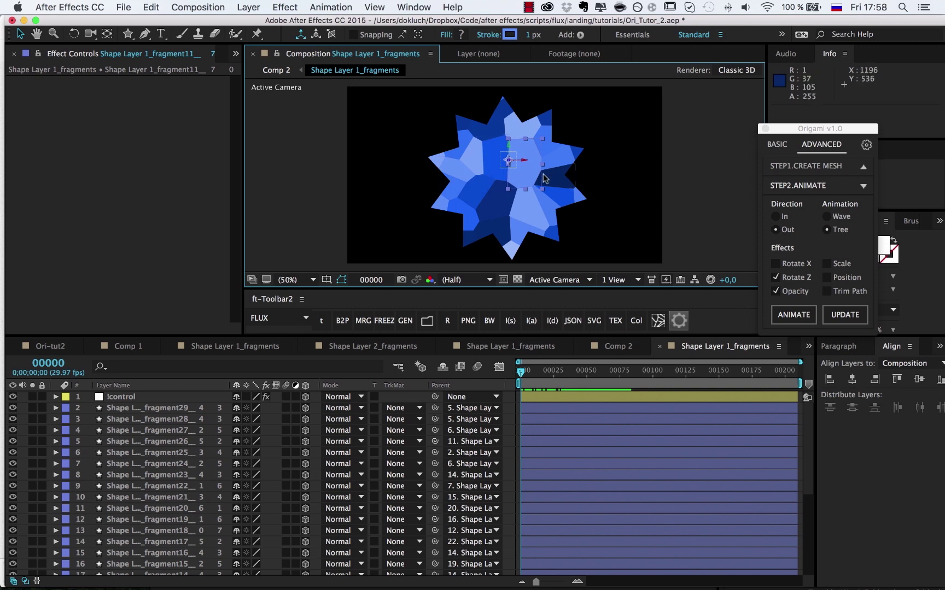
# Set Origami's mesh type to Regular Triangles with 4 points.
pyautogui.click(817, 165)
pyautogui.click(836, 189)
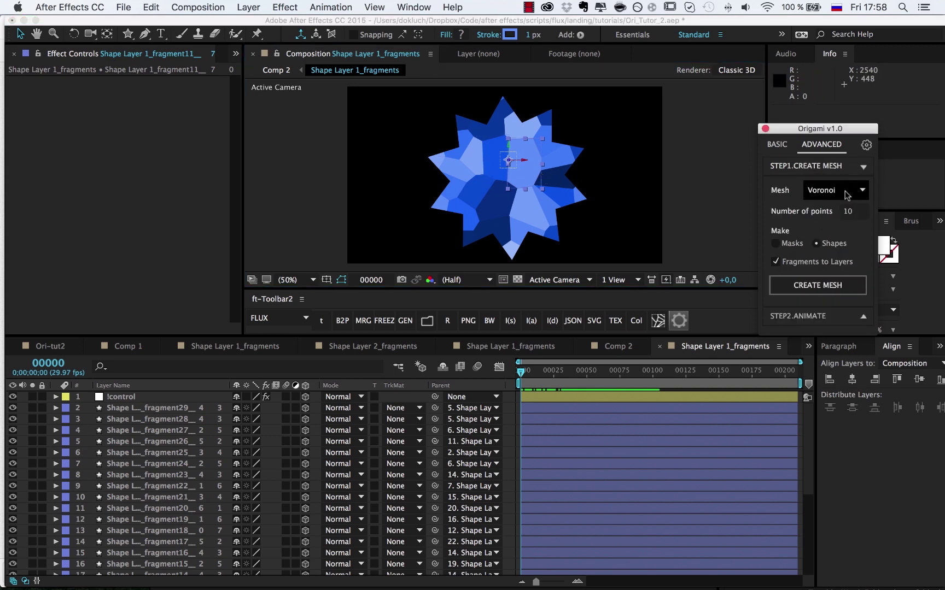
pyautogui.click(842, 198)
pyautogui.click(857, 212)
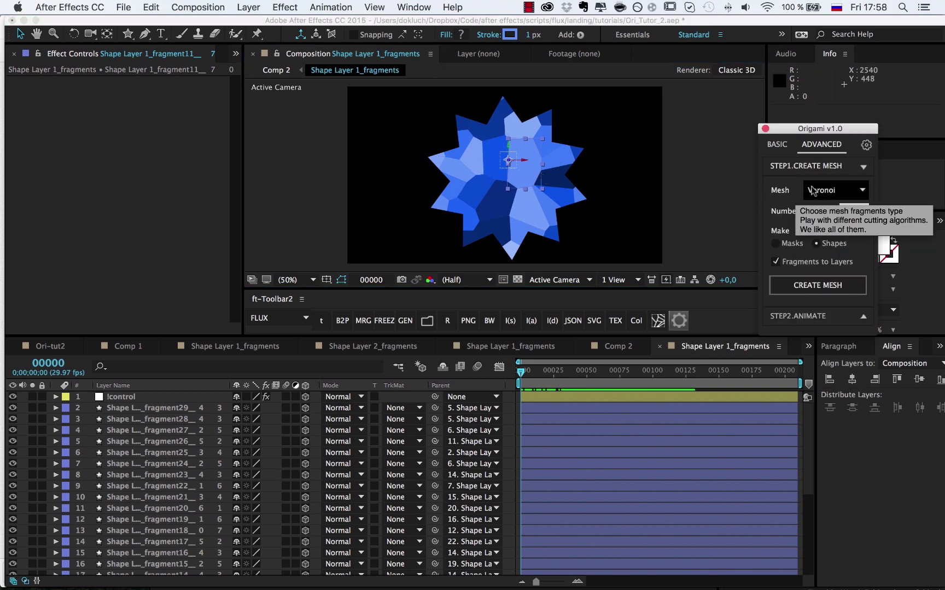
pyautogui.click(836, 190)
pyautogui.click(843, 230)
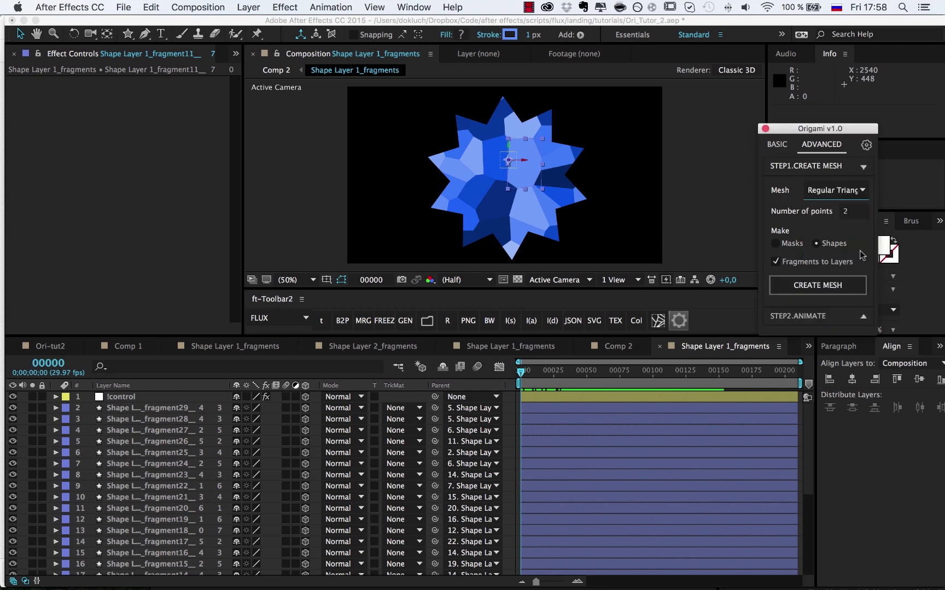
pyautogui.click(852, 212)
pyautogui.press('BackSpace')
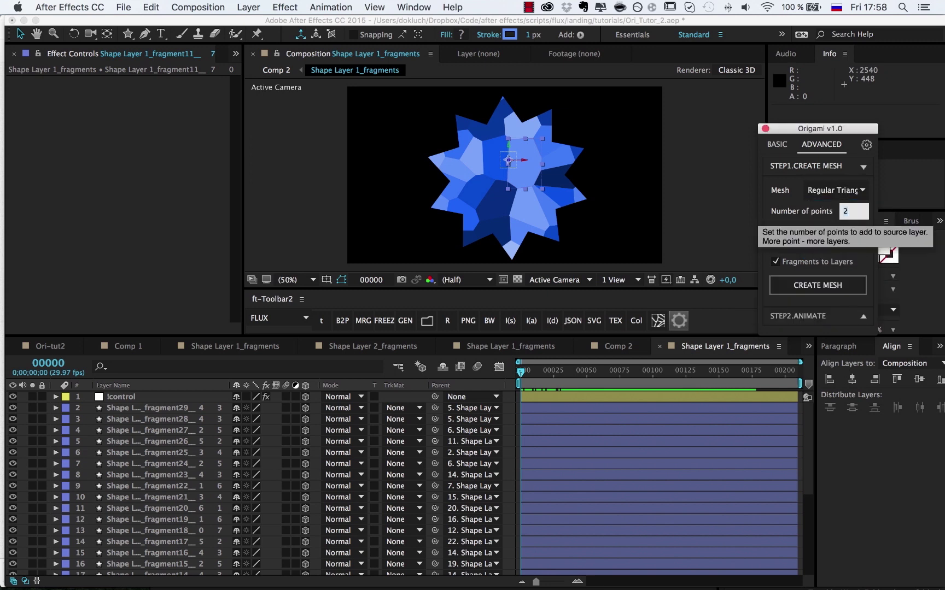
pyautogui.write('4')
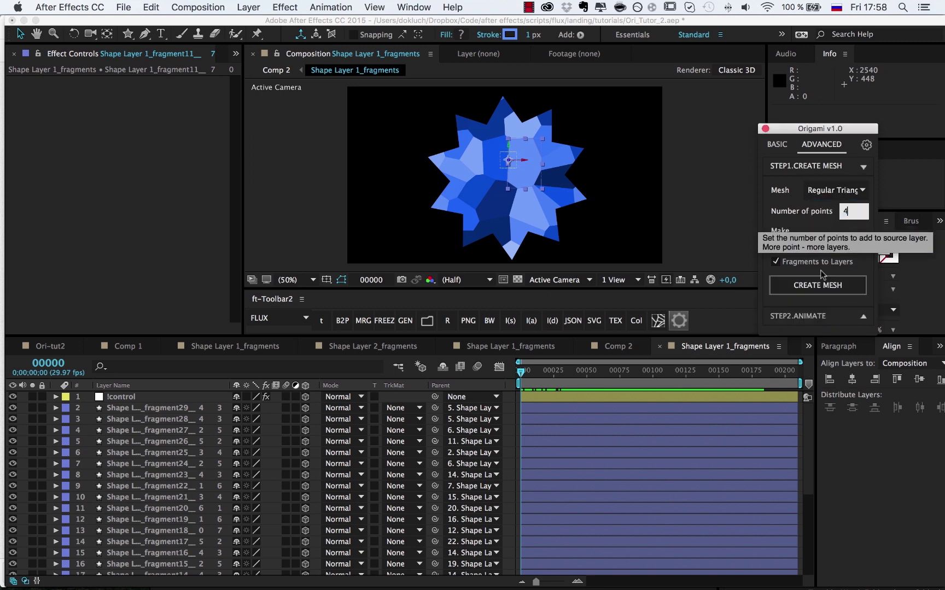
# Check general settings, subdivide the centre fragment into triangles, and scrub the first frames.
pyautogui.click(866, 145)
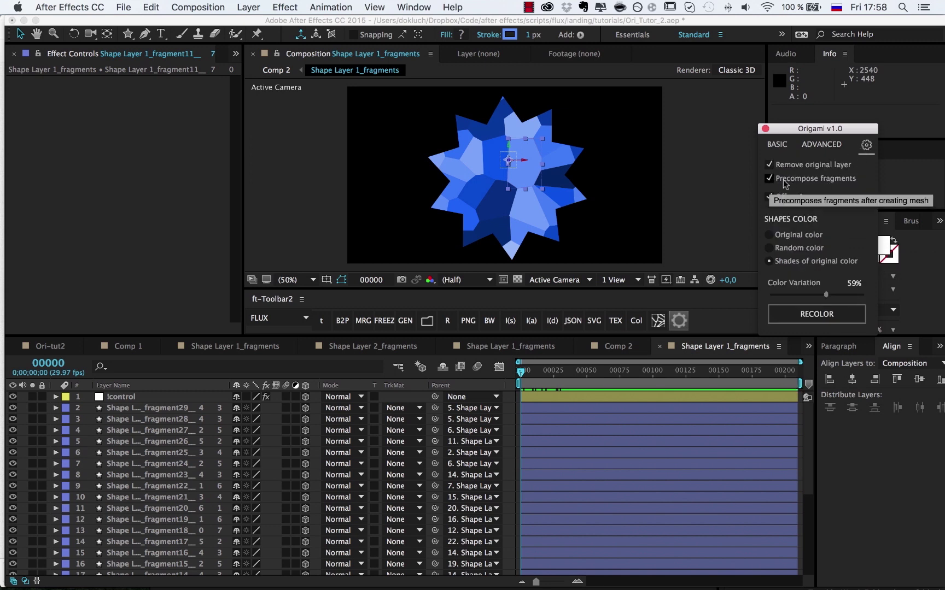
pyautogui.click(821, 144)
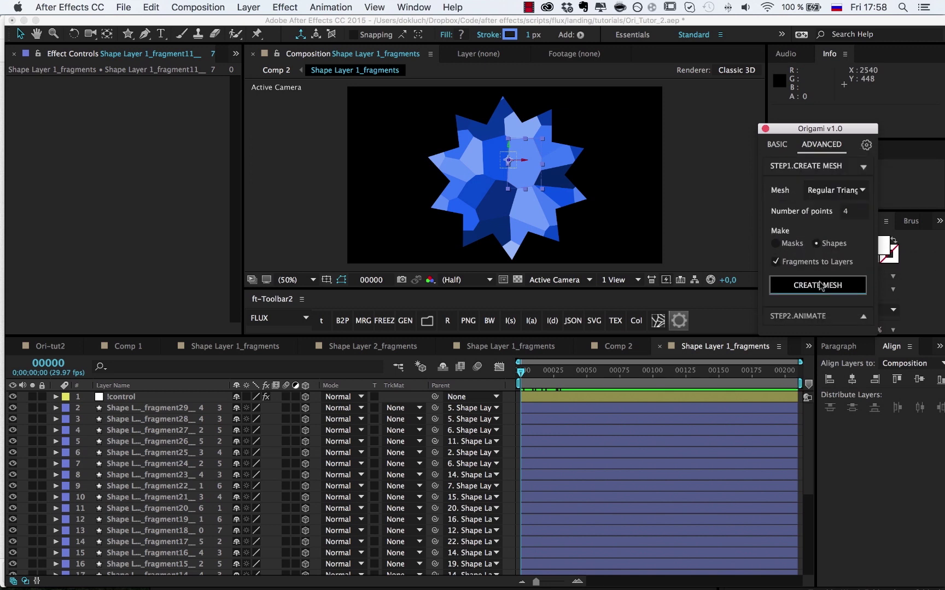
pyautogui.click(822, 285)
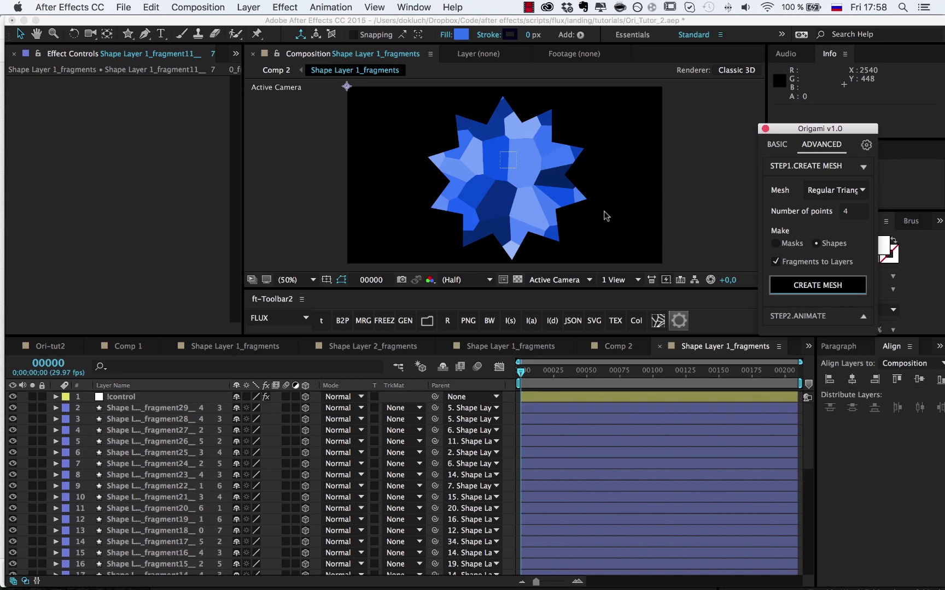
pyautogui.click(527, 174)
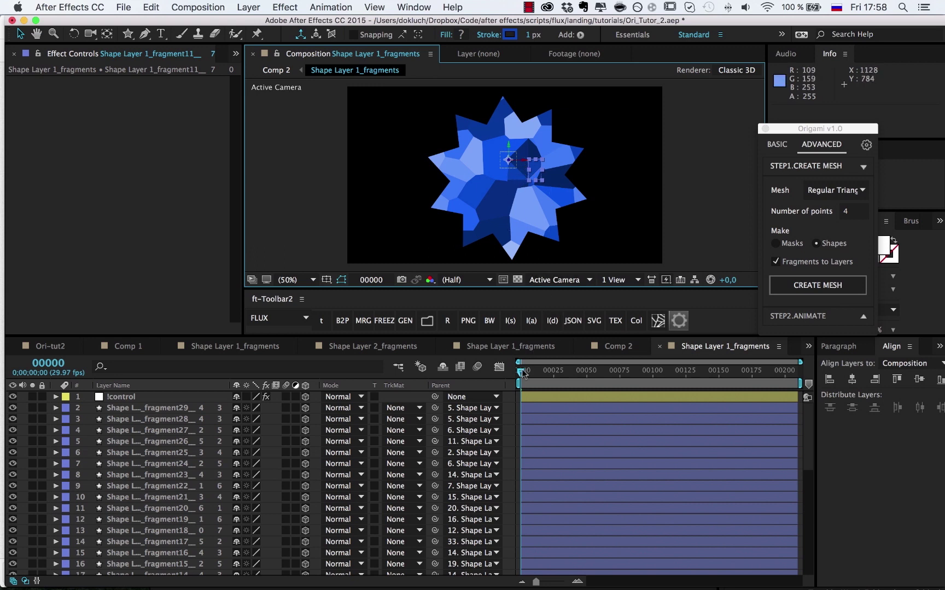
pyautogui.moveTo(522, 373)
pyautogui.mouseDown()
pyautogui.moveTo(575, 378)
pyautogui.moveTo(524, 375)
pyautogui.mouseUp()
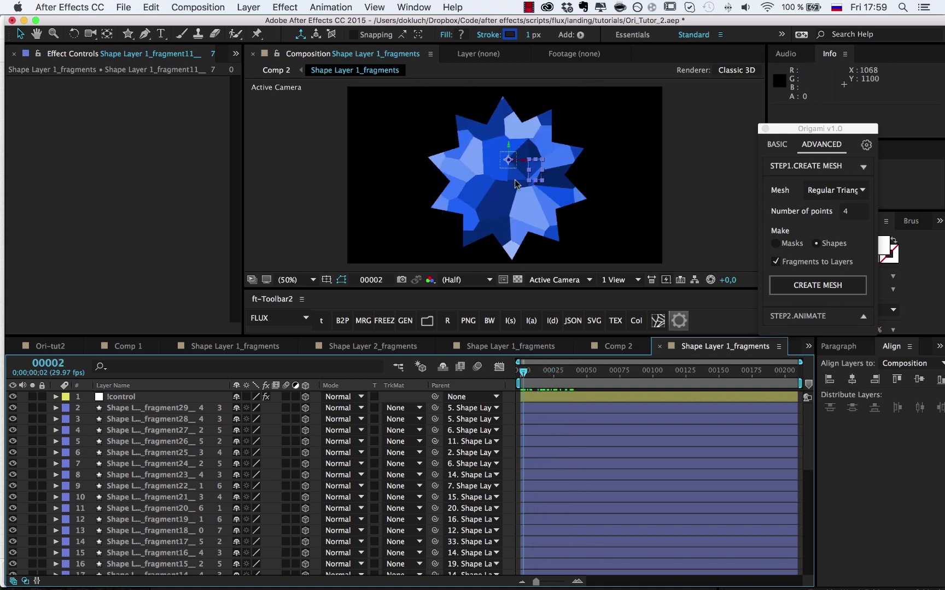
# Split the fragment below the star's centre into a Squares mesh.
pyautogui.click(528, 217)
pyautogui.click(834, 191)
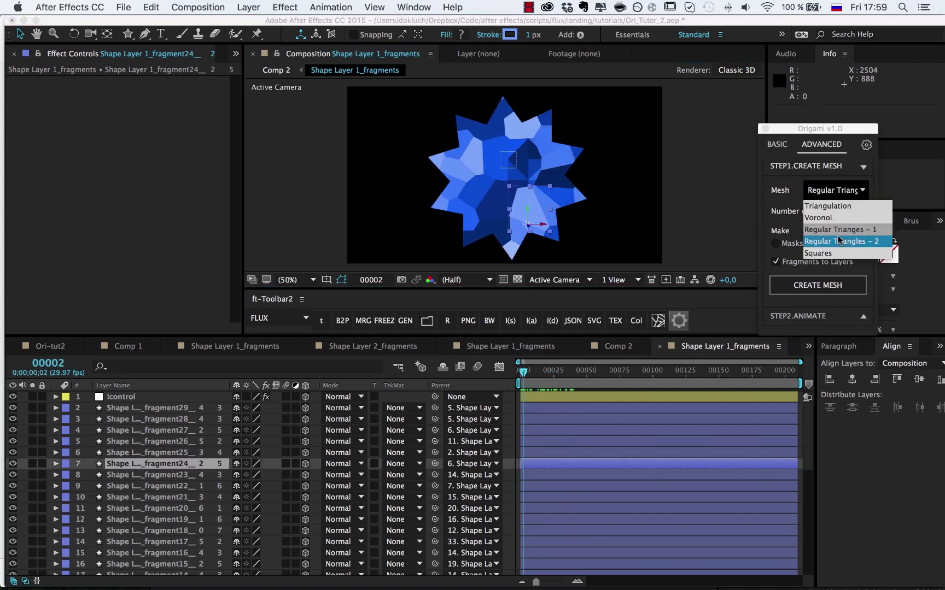
pyautogui.click(835, 253)
pyautogui.click(817, 285)
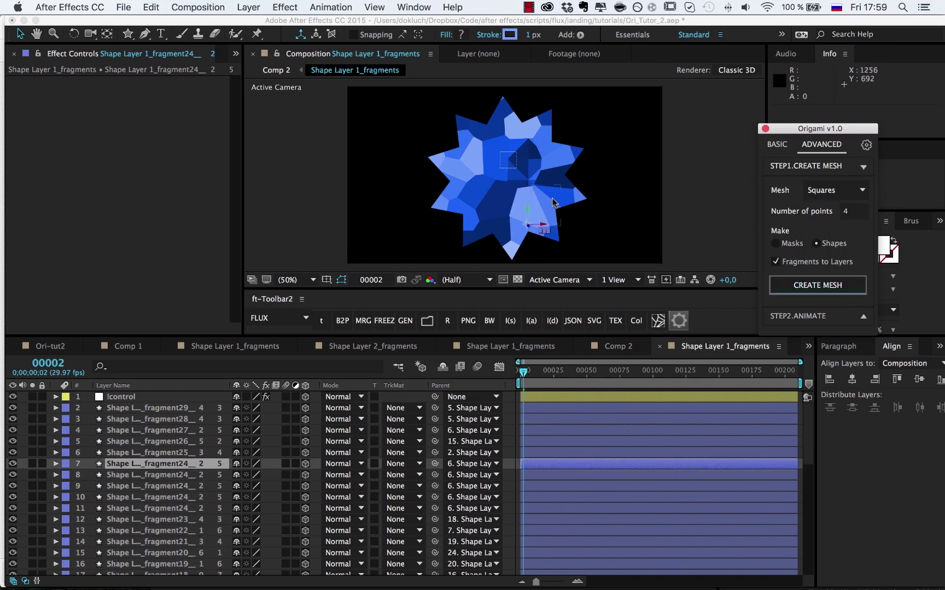
# Split the fragment above the star's centre into a Voronoi mesh.
pyautogui.click(492, 149)
pyautogui.click(824, 192)
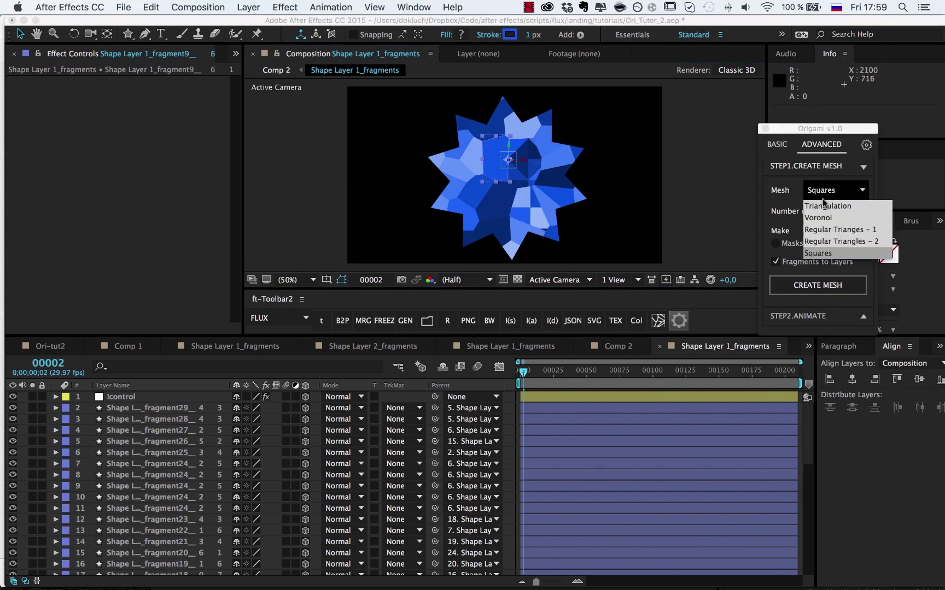
pyautogui.click(820, 218)
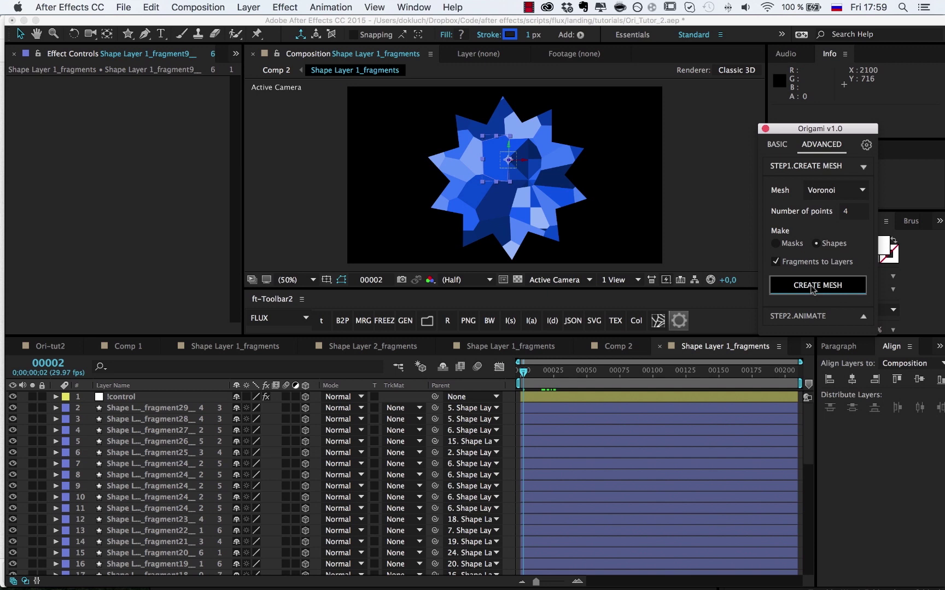
pyautogui.click(812, 287)
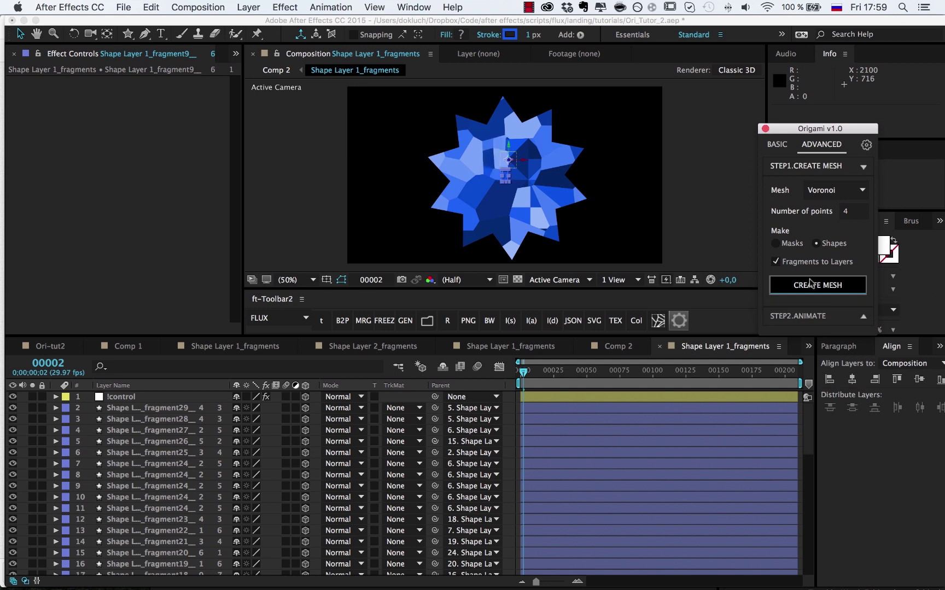
# Re-animate from the fragment below centre with Direction In, Rotate Z and Opacity.
pyautogui.moveTo(526, 374)
pyautogui.mouseDown()
pyautogui.moveTo(568, 377)
pyautogui.moveTo(522, 377)
pyautogui.mouseUp()
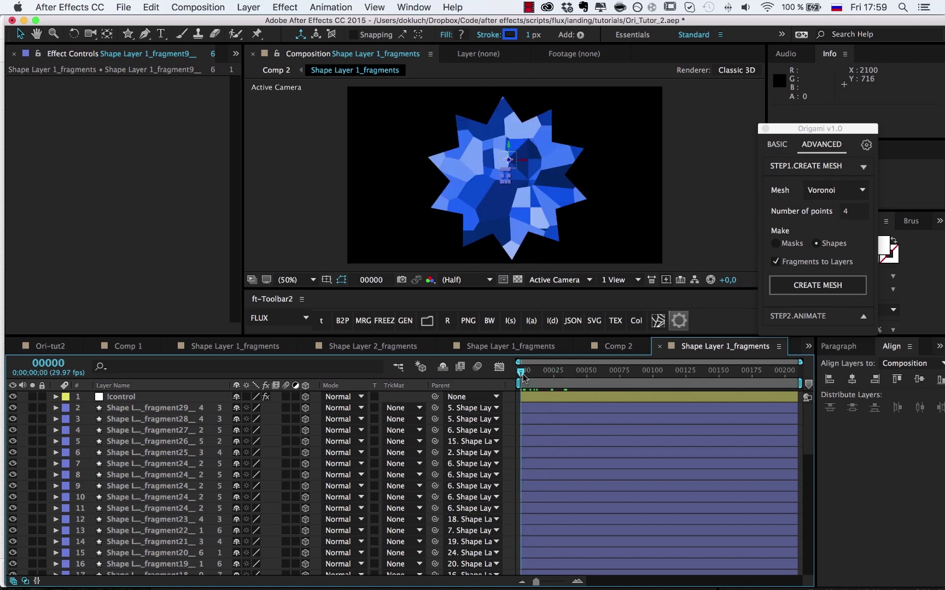
pyautogui.click(519, 198)
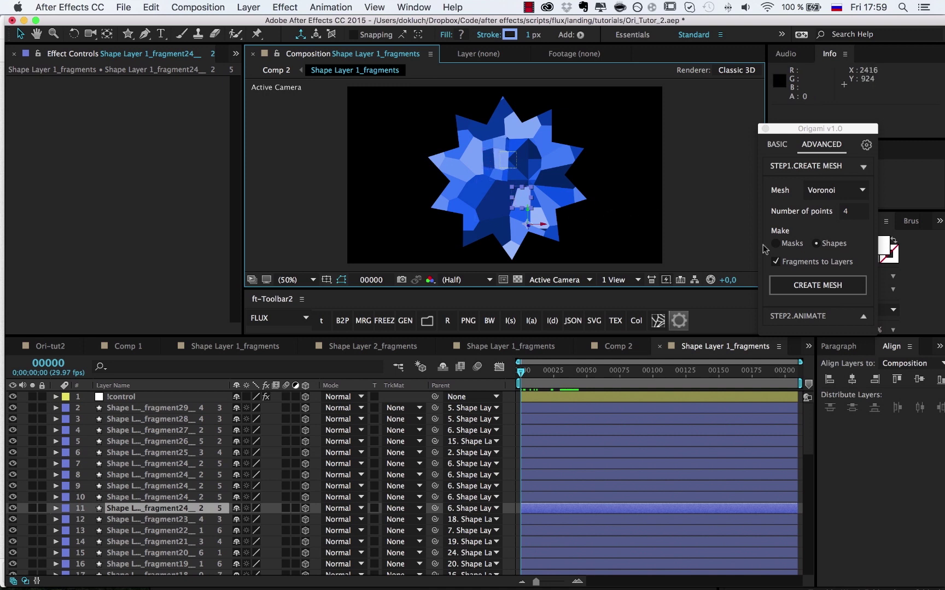
pyautogui.click(800, 317)
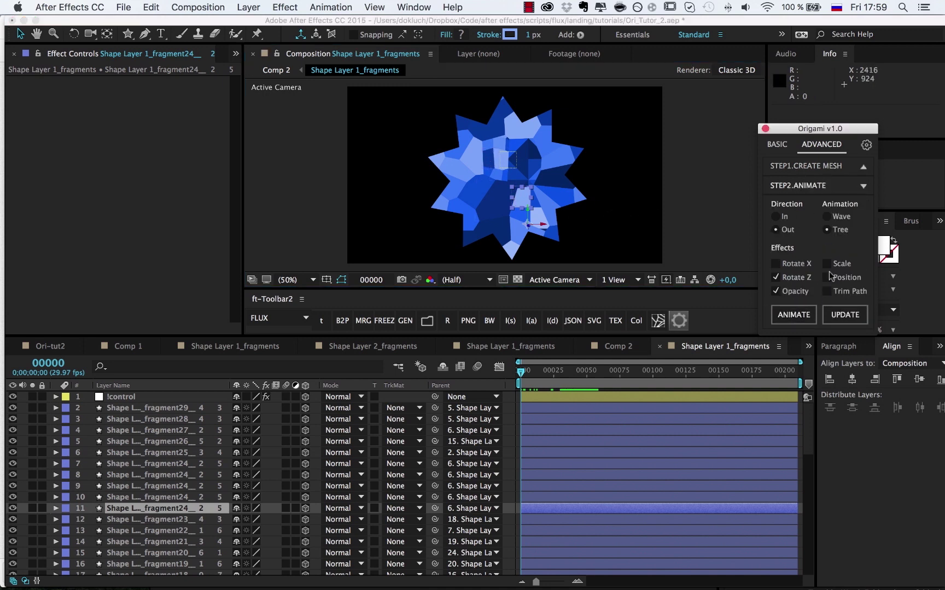
pyautogui.click(794, 314)
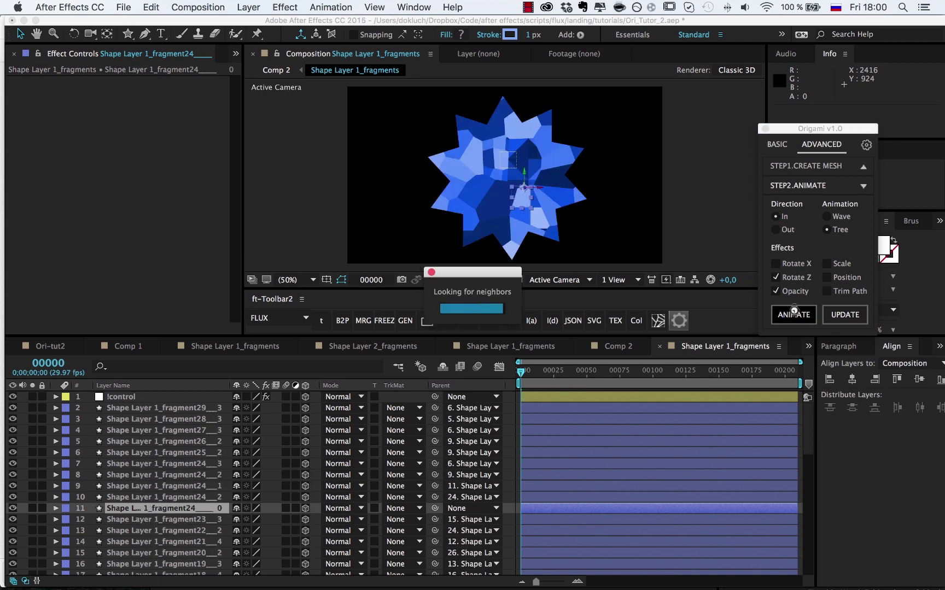
# Play the composition preview to review the fragments flying in and assembling into the blue star.
pyautogui.press('space')
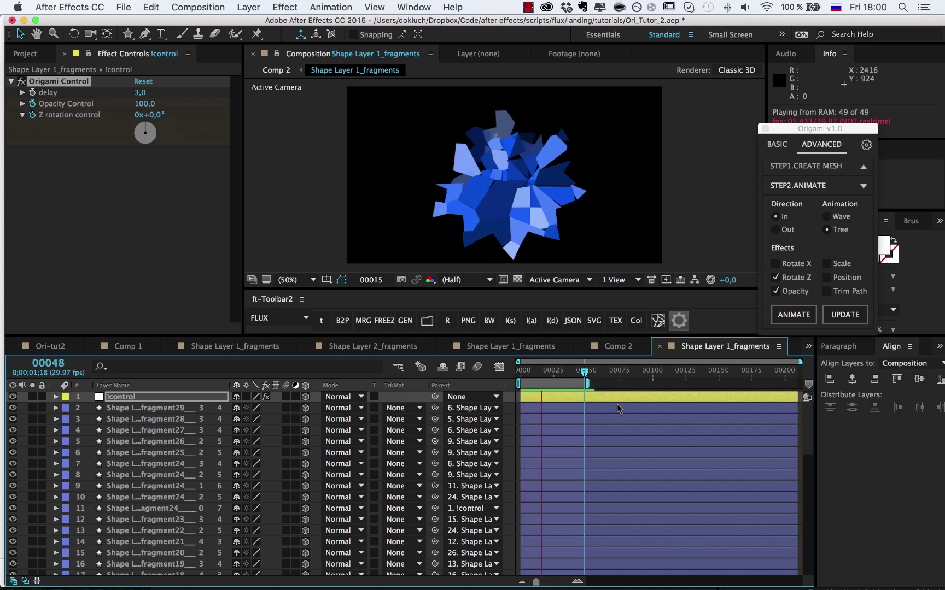